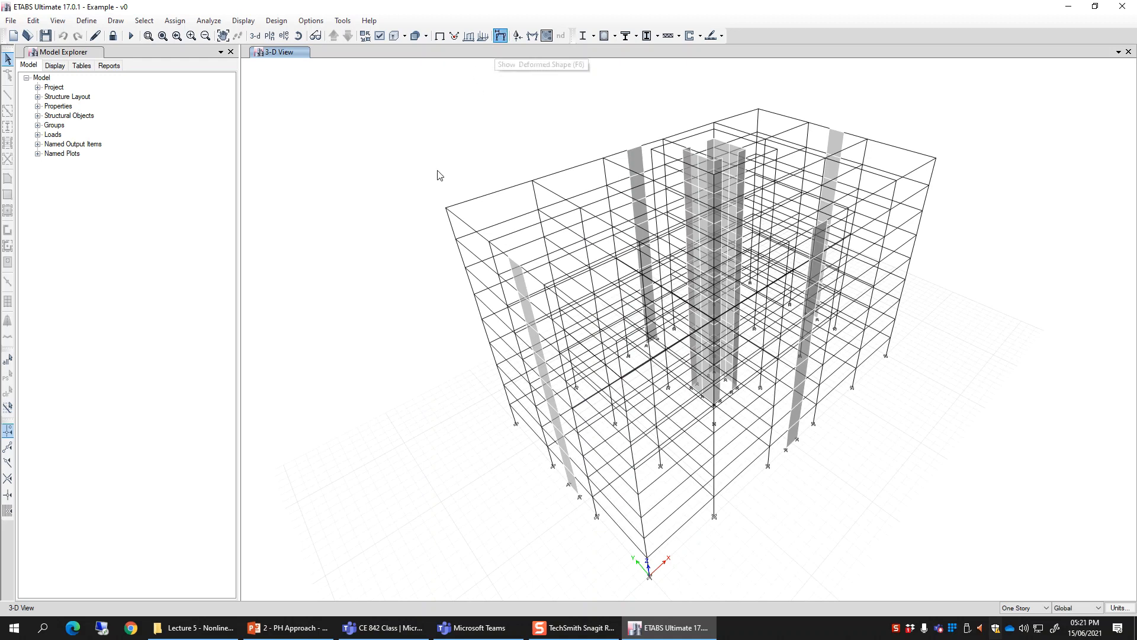
Open the deformed shape settings and select the Mode1_Push load case
{"action": "left_click", "coordinate": [500, 37]}
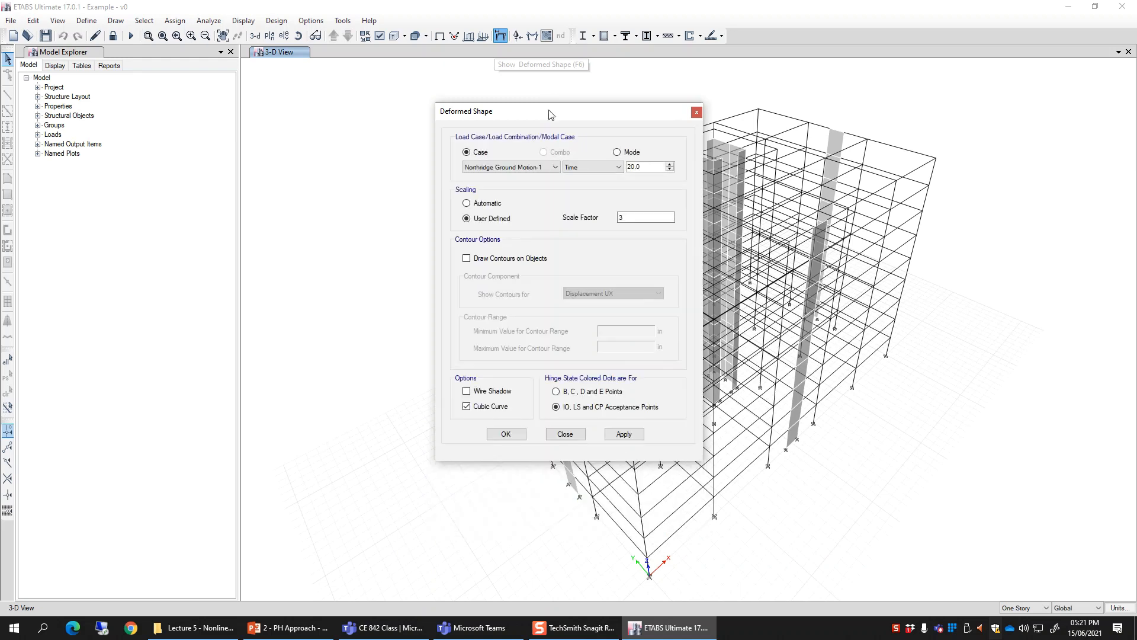
{"action": "left_click_drag", "start_coordinate": [549, 112], "coordinate": [248, 112]}
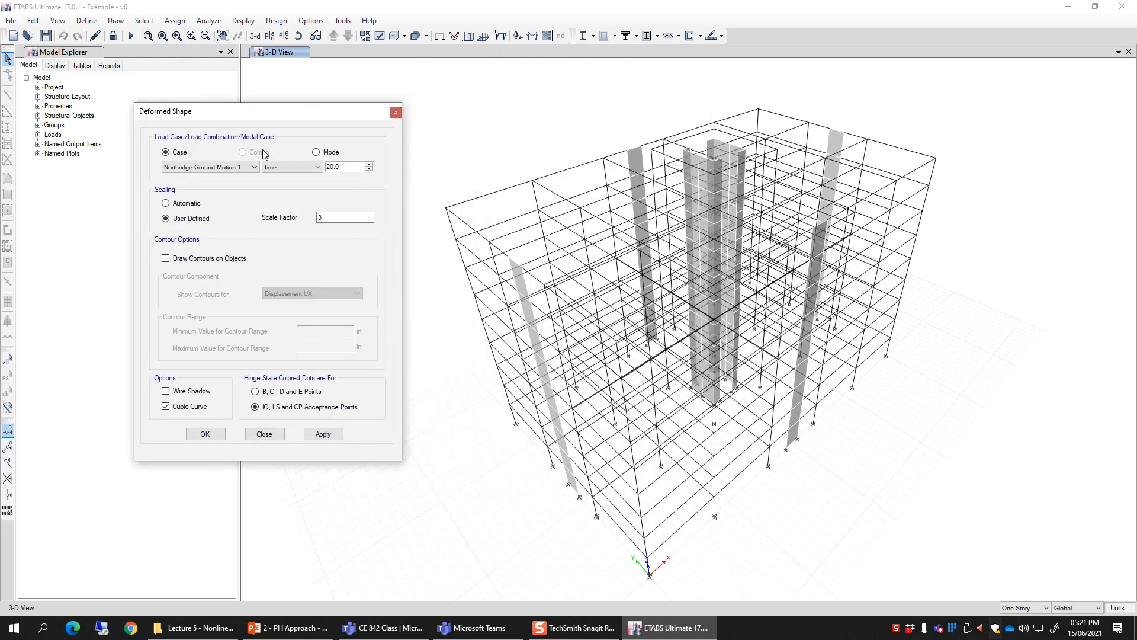
{"action": "left_click", "coordinate": [229, 168]}
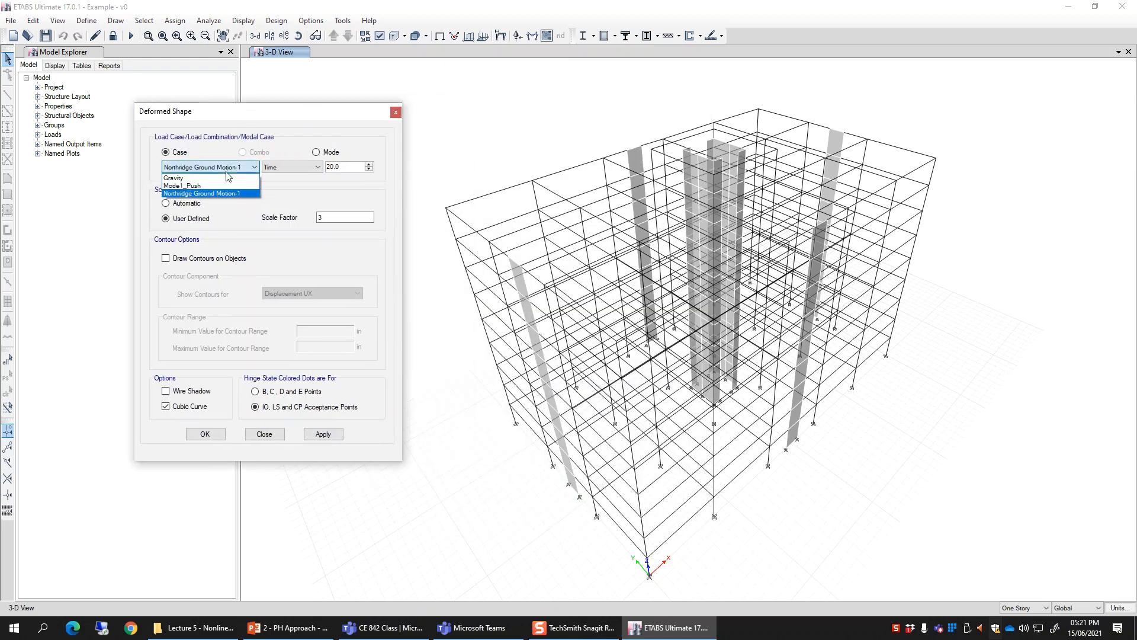
{"action": "left_click", "coordinate": [197, 187]}
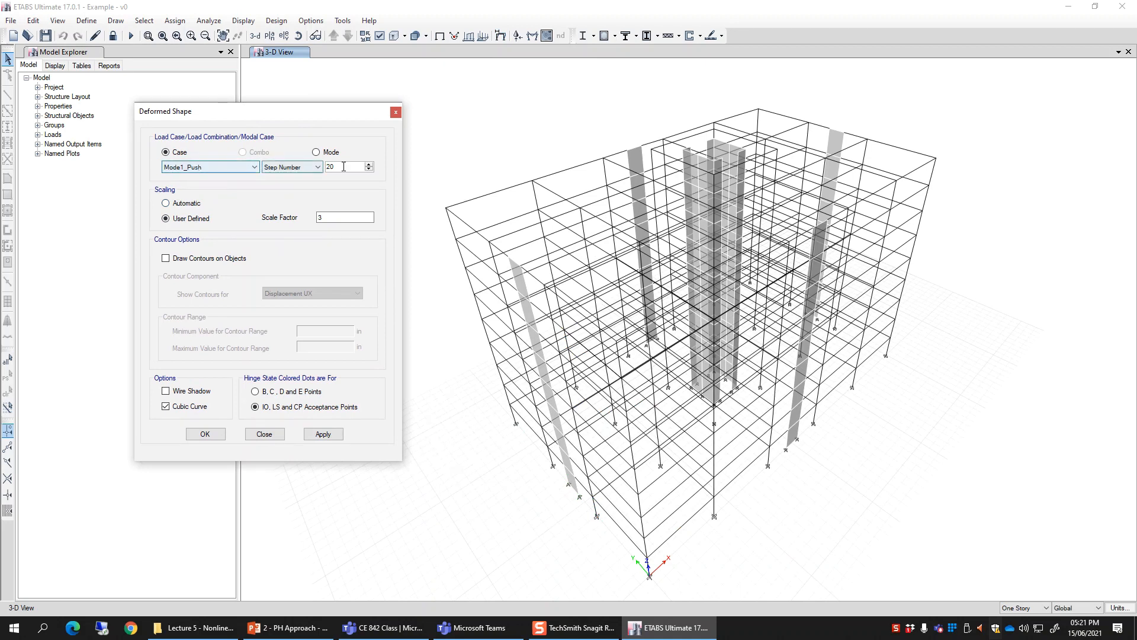
Set the step number to 28 and display the deformed shape with its hinge states for the pushover case
{"action": "left_click_drag", "start_coordinate": [351, 169], "coordinate": [288, 167]}
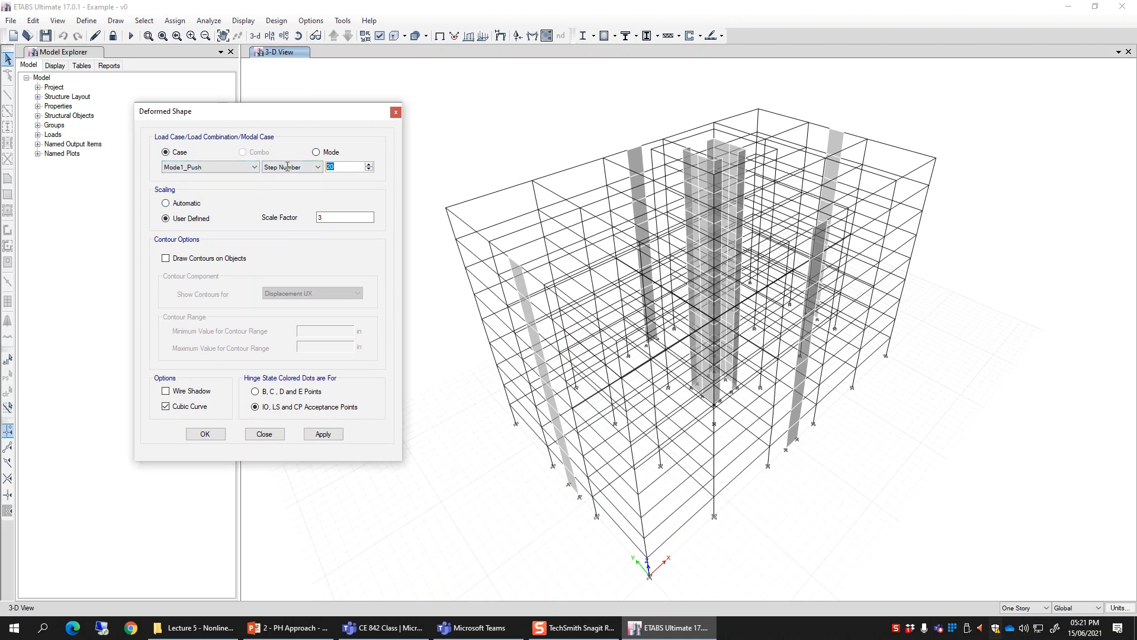
{"action": "left_click", "coordinate": [369, 164]}
{"action": "left_click", "coordinate": [369, 165]}
{"action": "left_click", "coordinate": [369, 165]}
{"action": "left_click", "coordinate": [369, 165]}
{"action": "left_click", "coordinate": [369, 165]}
{"action": "left_click", "coordinate": [318, 437]}
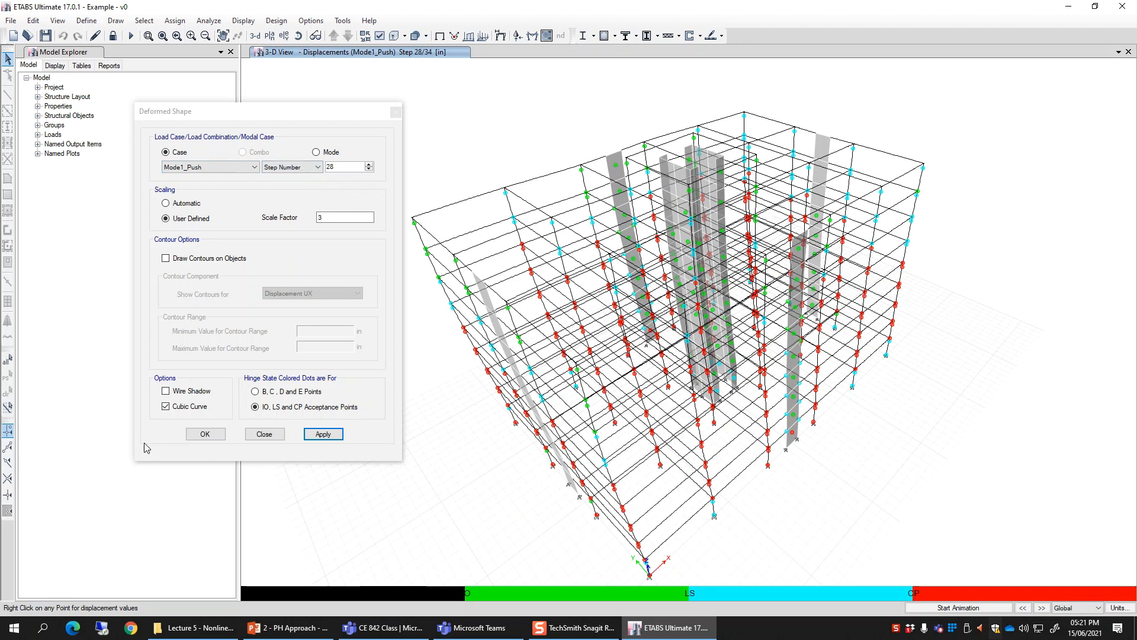
{"action": "mouse_move", "coordinate": [816, 187]}
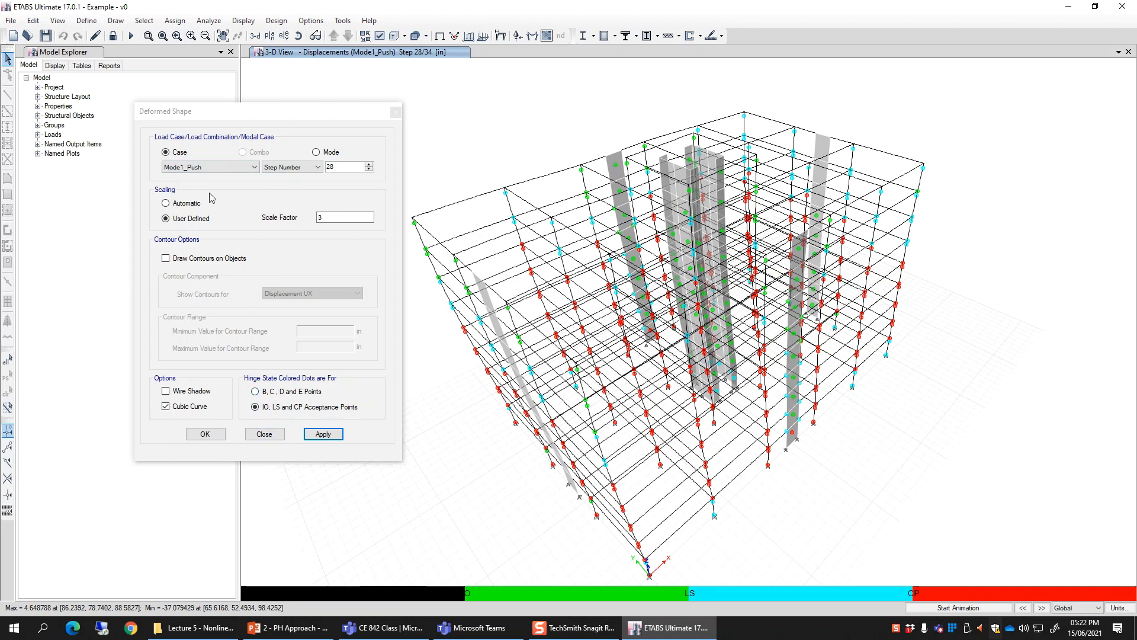
{"action": "left_click", "coordinate": [205, 436]}
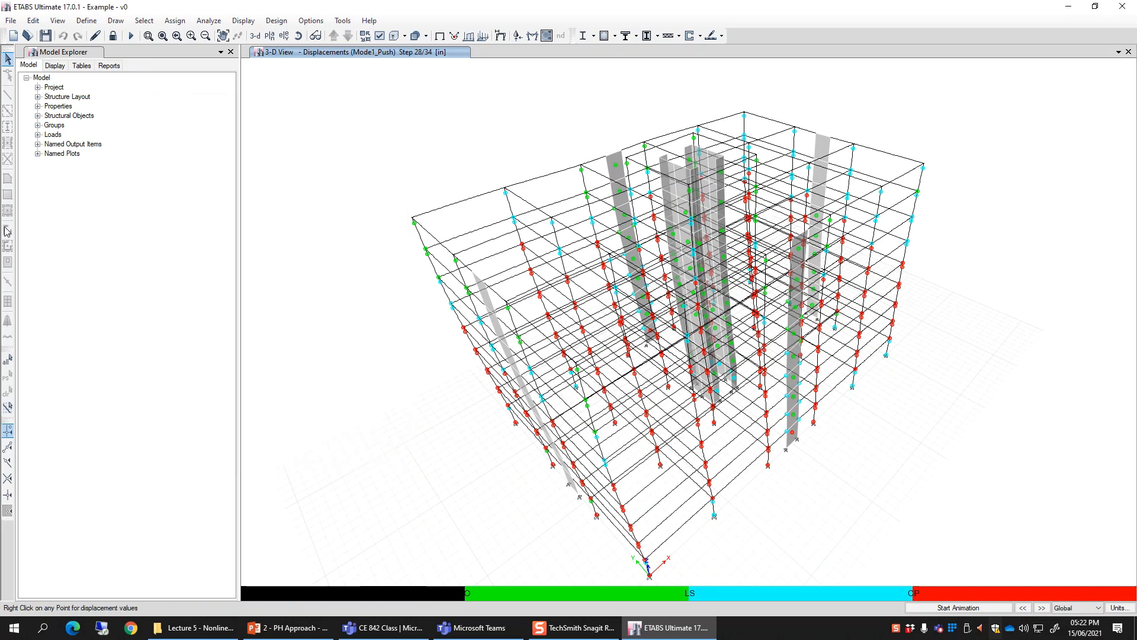
List the frame/wall nonlinear hinge properties with hinge details and generated hinges included, and look through them
{"action": "left_click", "coordinate": [89, 22]}
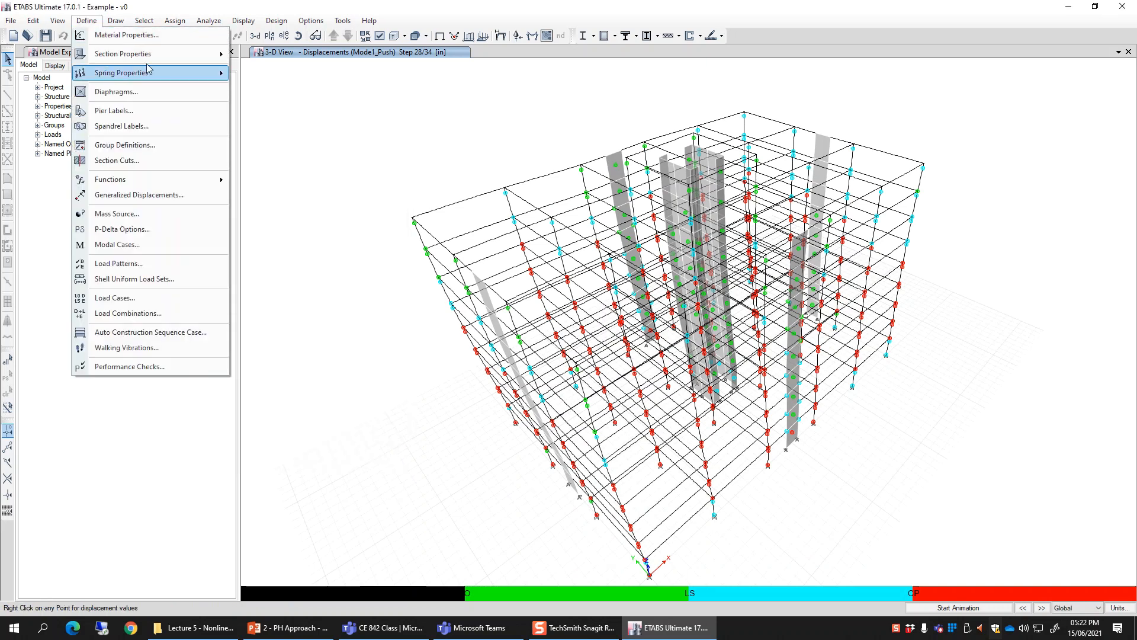
{"action": "mouse_move", "coordinate": [168, 57]}
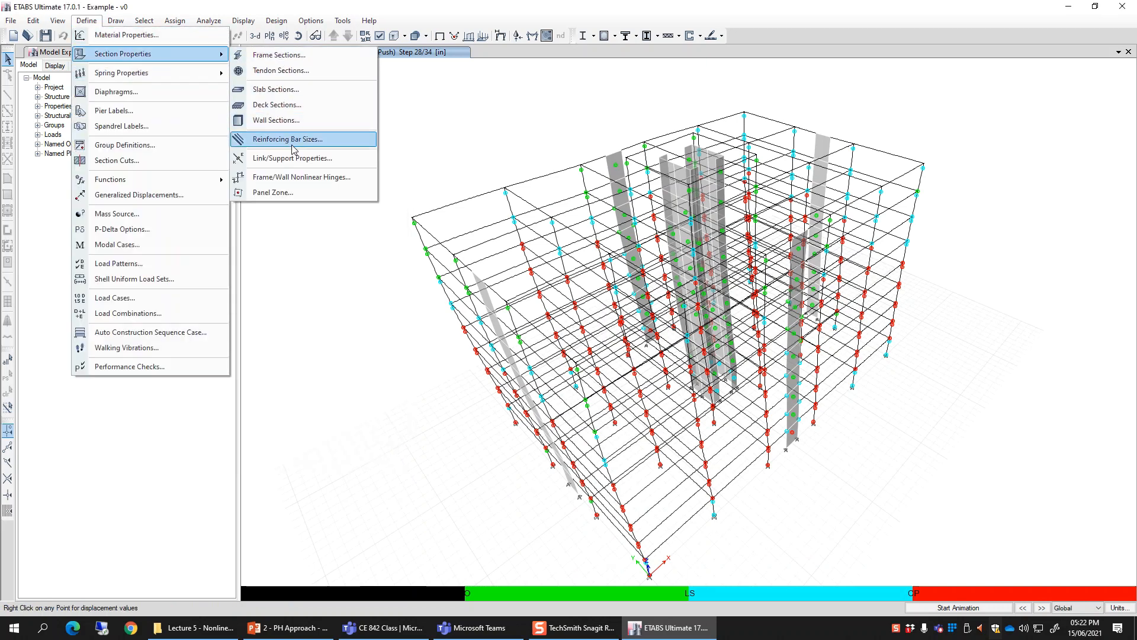
{"action": "left_click", "coordinate": [323, 178]}
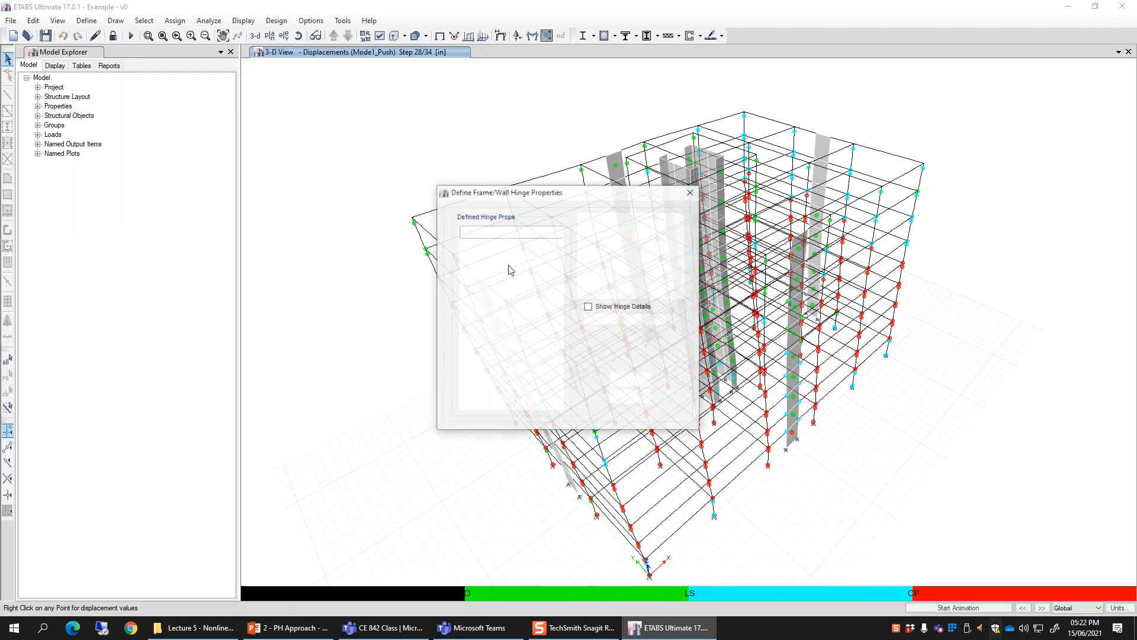
{"action": "left_click_drag", "start_coordinate": [535, 194], "coordinate": [303, 115]}
{"action": "left_click", "coordinate": [379, 229]}
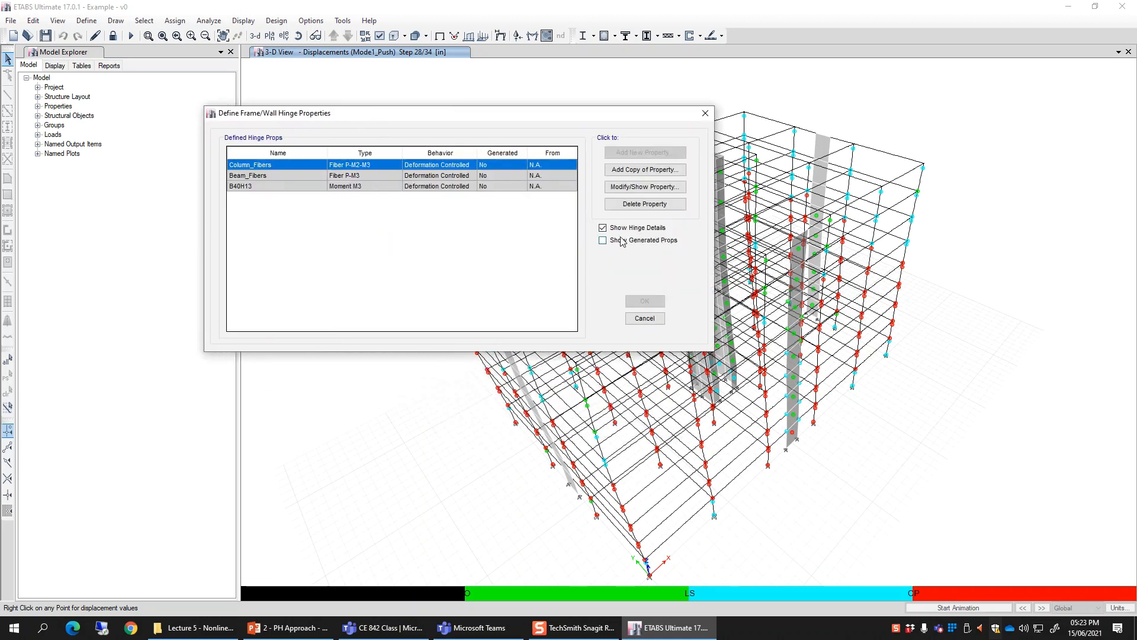
{"action": "left_click", "coordinate": [622, 240]}
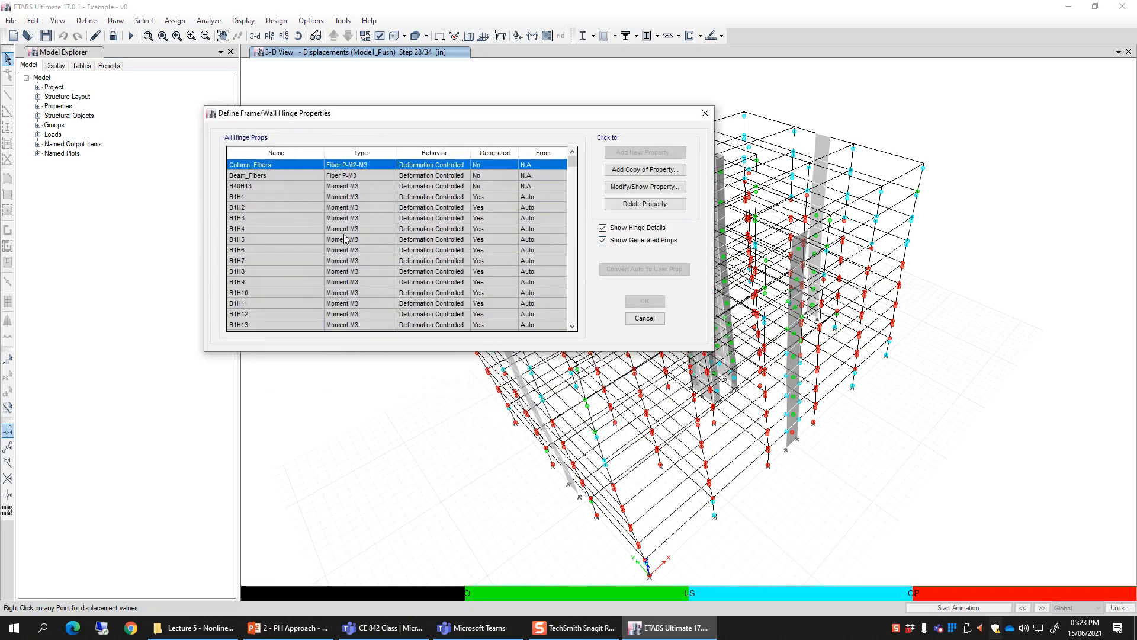
{"action": "scroll", "coordinate": [356, 237], "scroll_direction": "down", "scroll_amount": 15}
{"action": "scroll", "coordinate": [375, 258], "scroll_direction": "down", "scroll_amount": 3}
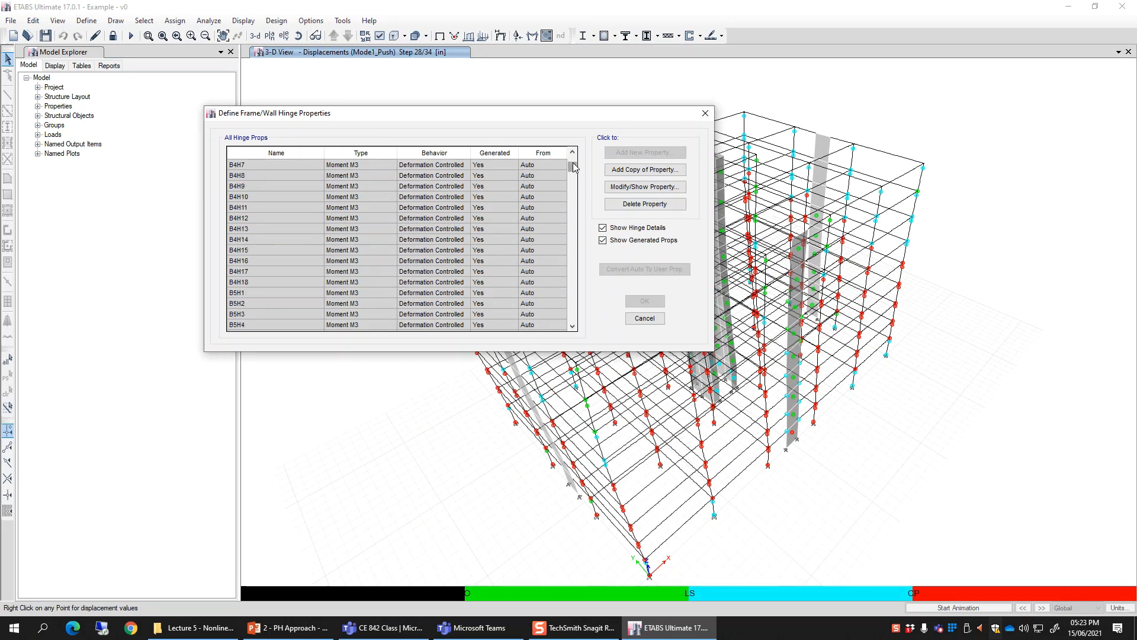
{"action": "left_click_drag", "start_coordinate": [573, 168], "coordinate": [574, 155]}
Examine the moment-rotation curve and acceptance criteria of generated hinge B1H5, and leave the hinge definitions without changes
{"action": "left_click", "coordinate": [348, 240]}
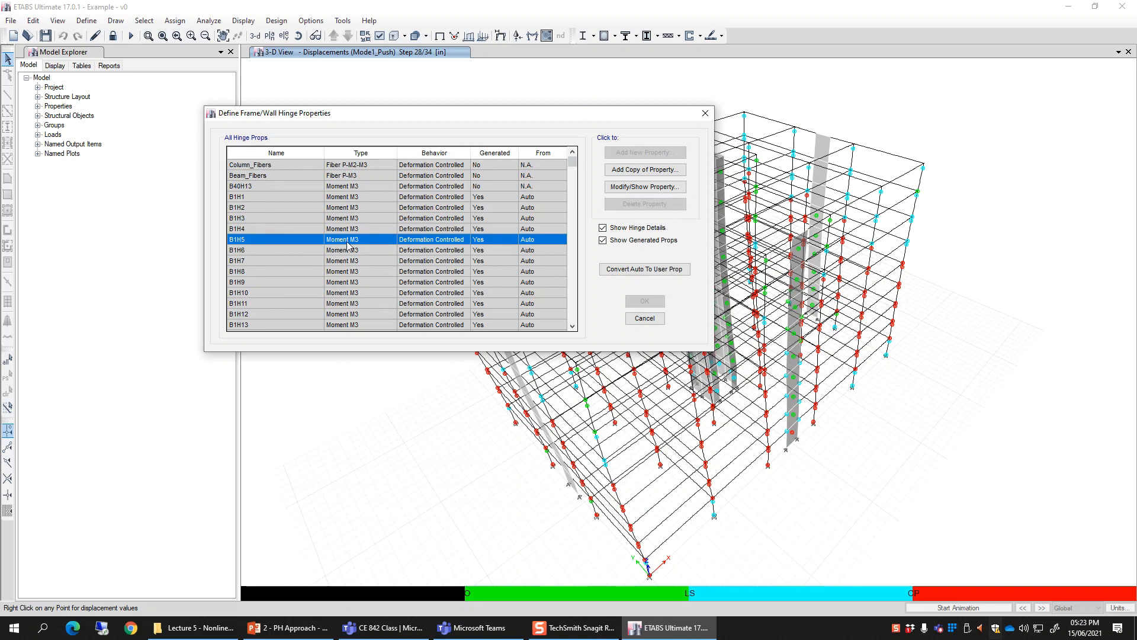
{"action": "left_click", "coordinate": [645, 186]}
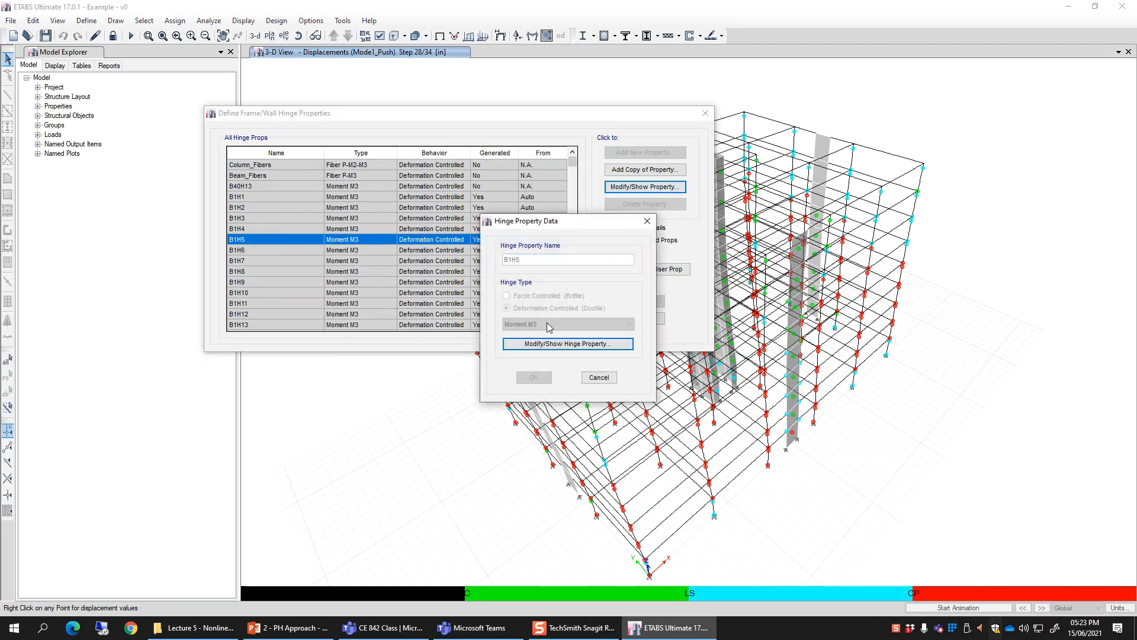
{"action": "left_click", "coordinate": [539, 345]}
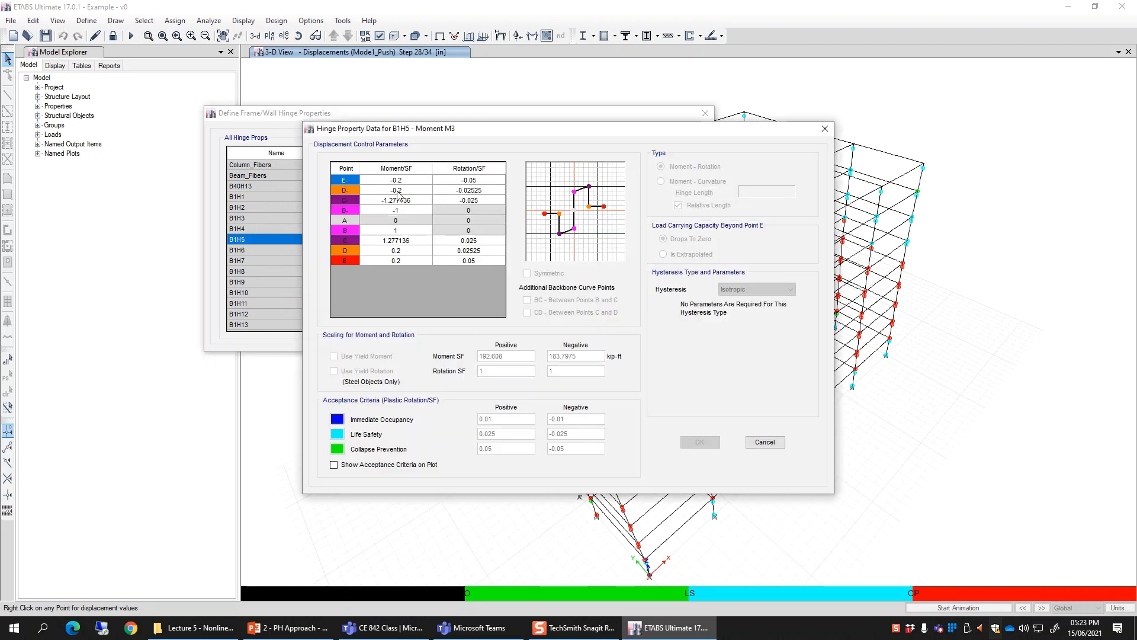
{"action": "left_click_drag", "start_coordinate": [537, 136], "coordinate": [450, 124]}
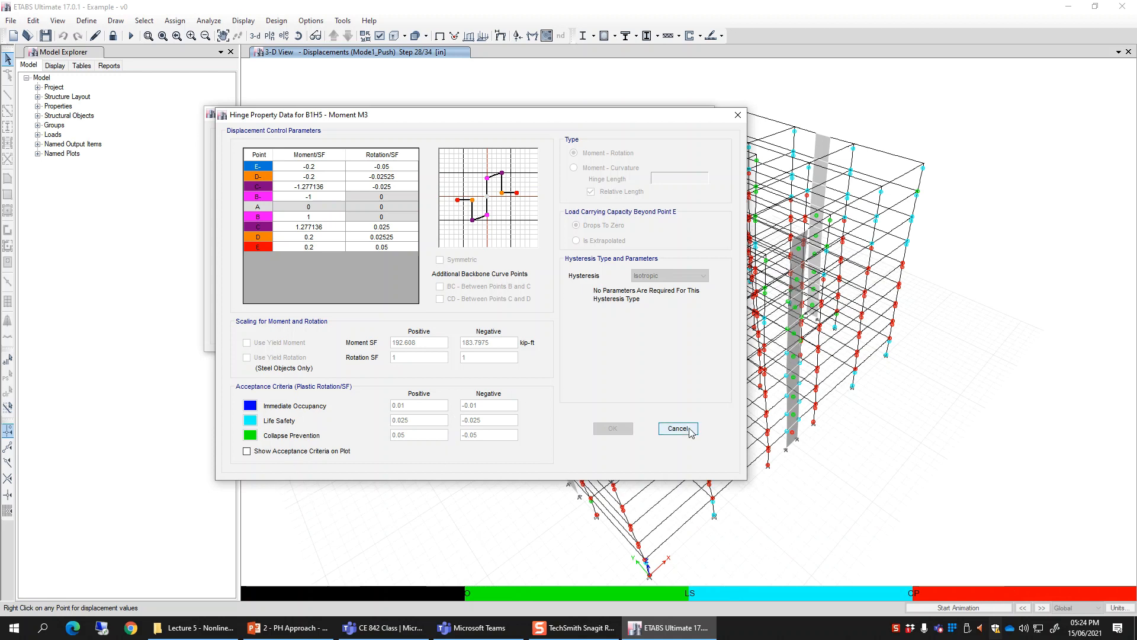
{"action": "left_click_drag", "start_coordinate": [595, 117], "coordinate": [386, 114]}
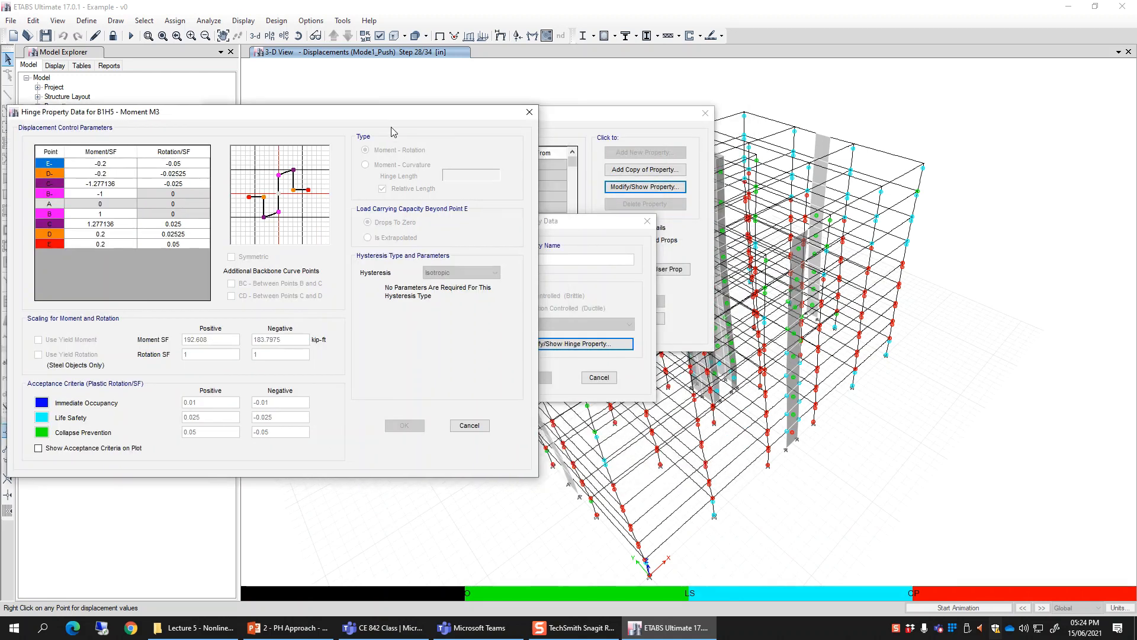
{"action": "left_click", "coordinate": [469, 426]}
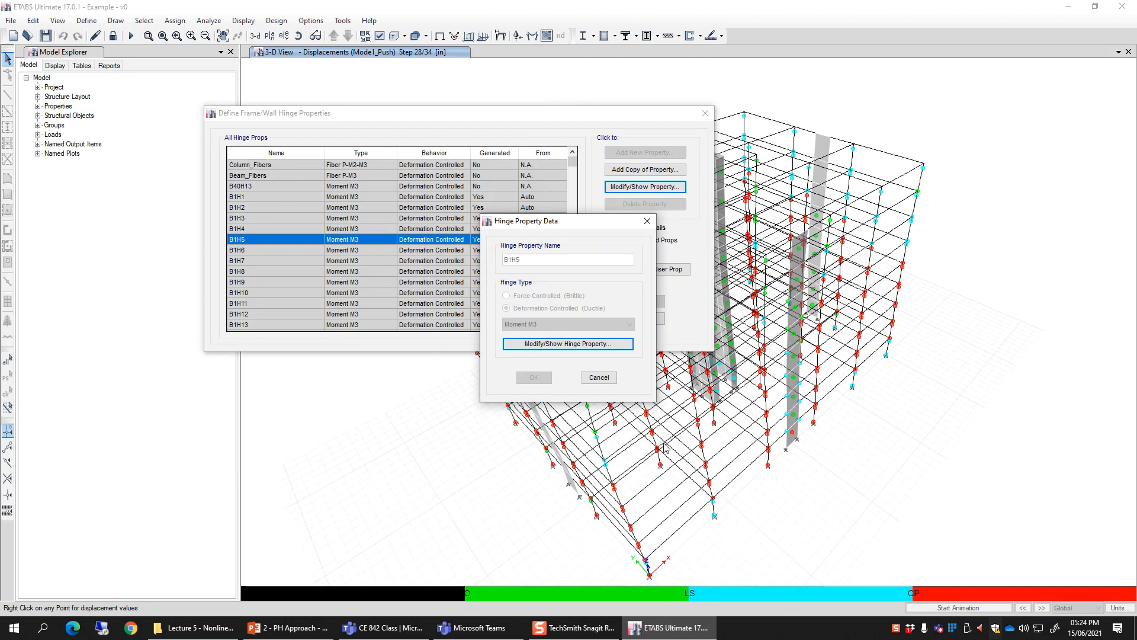
{"action": "left_click", "coordinate": [599, 377]}
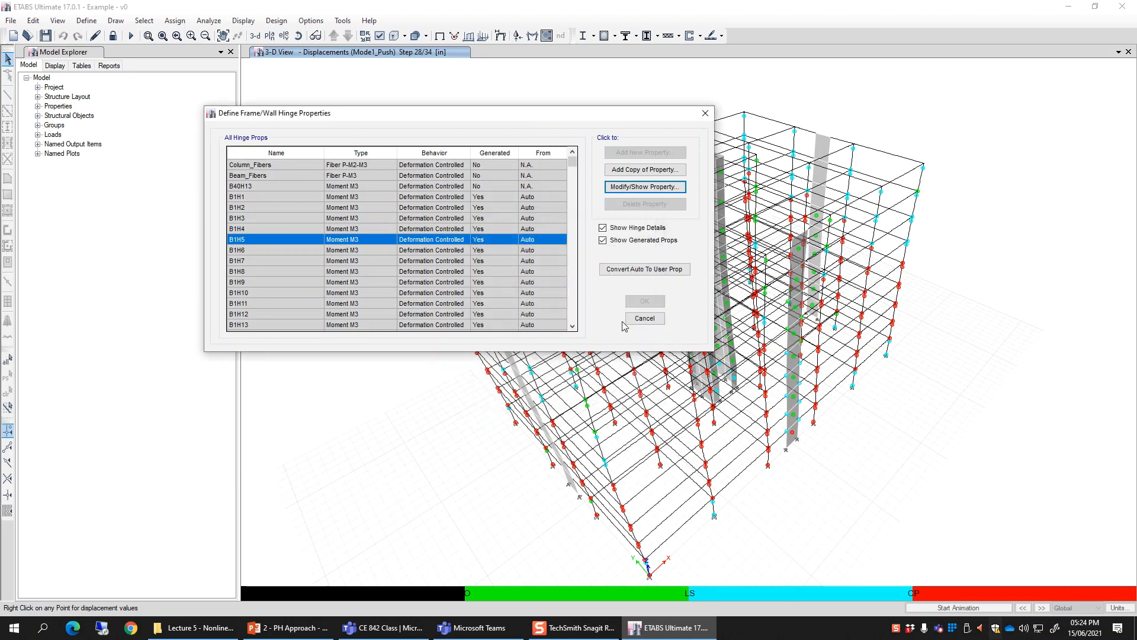
{"action": "left_click", "coordinate": [644, 320]}
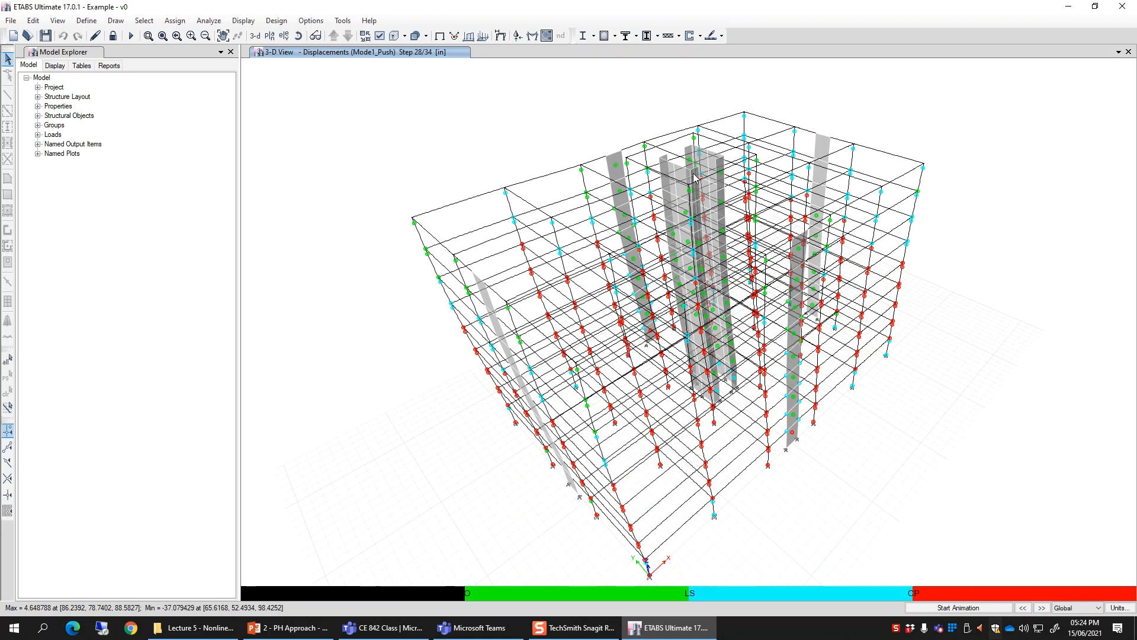
Display the hinge results plot and widen it beside the 3-D view, dismissing the error messages
{"action": "mouse_move", "coordinate": [698, 172]}
{"action": "mouse_move", "coordinate": [624, 181]}
{"action": "left_click", "coordinate": [243, 21]}
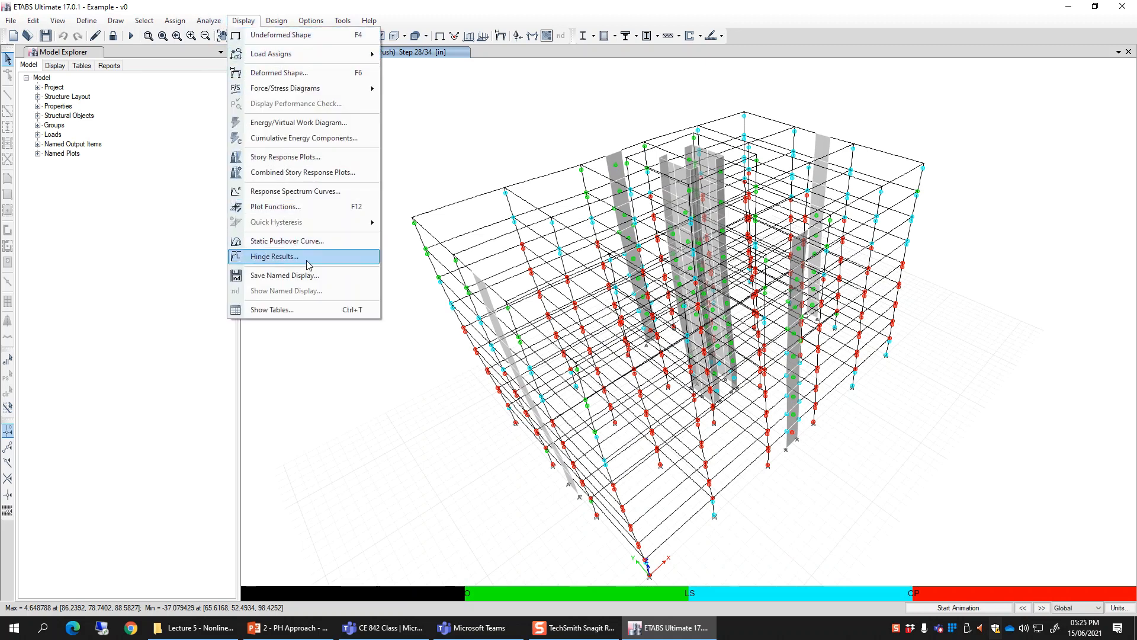
{"action": "left_click", "coordinate": [273, 256]}
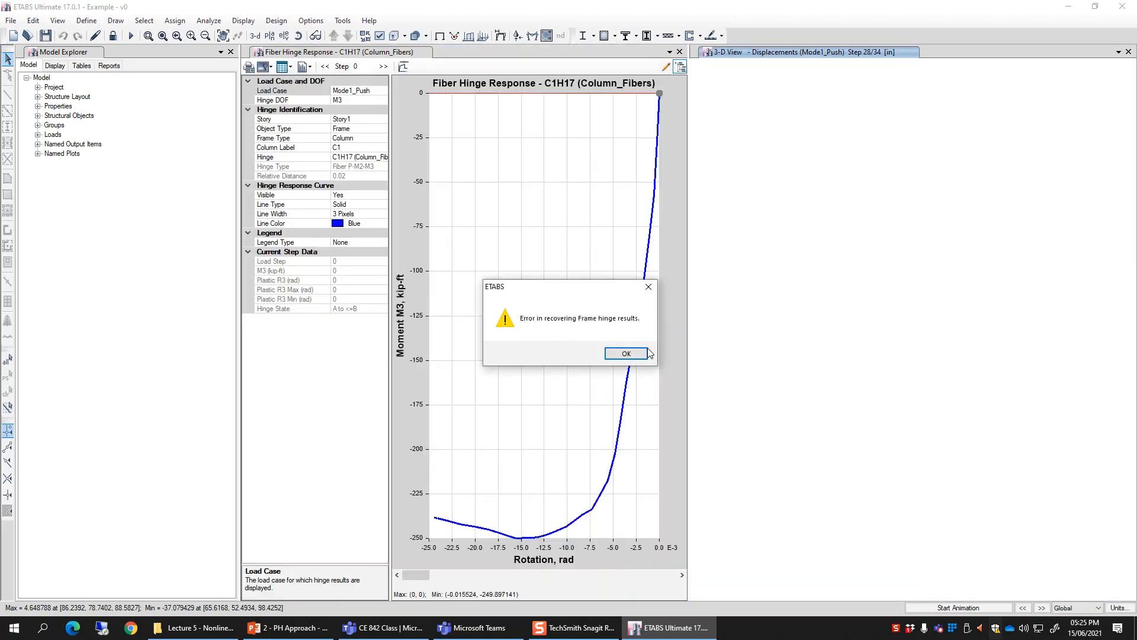
{"action": "left_click", "coordinate": [647, 353]}
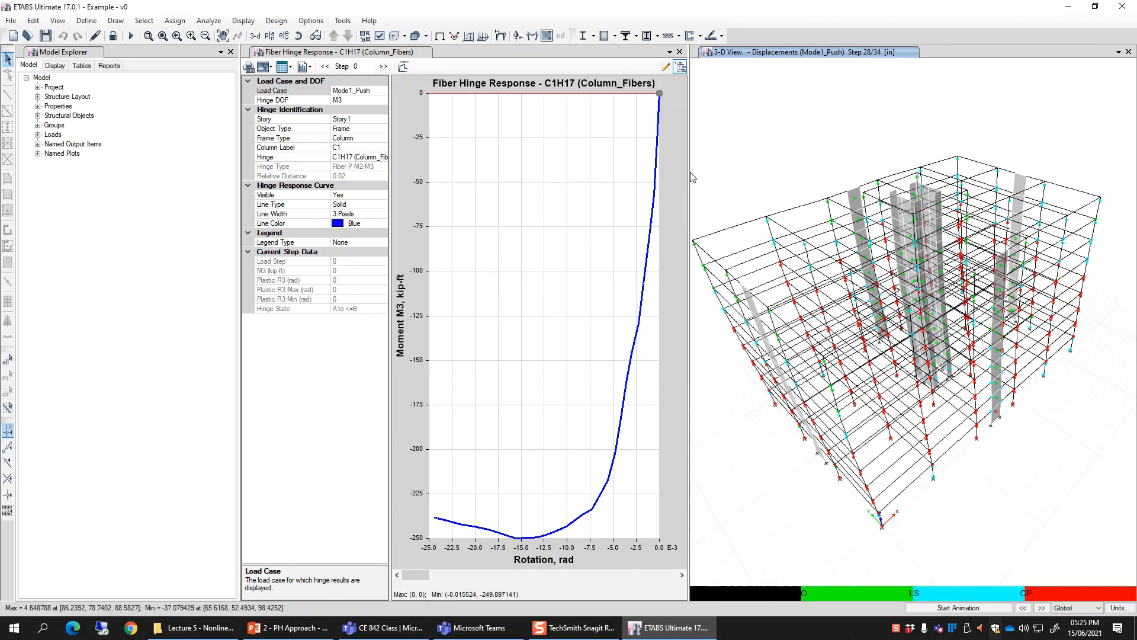
{"action": "left_click_drag", "start_coordinate": [708, 174], "coordinate": [955, 178]}
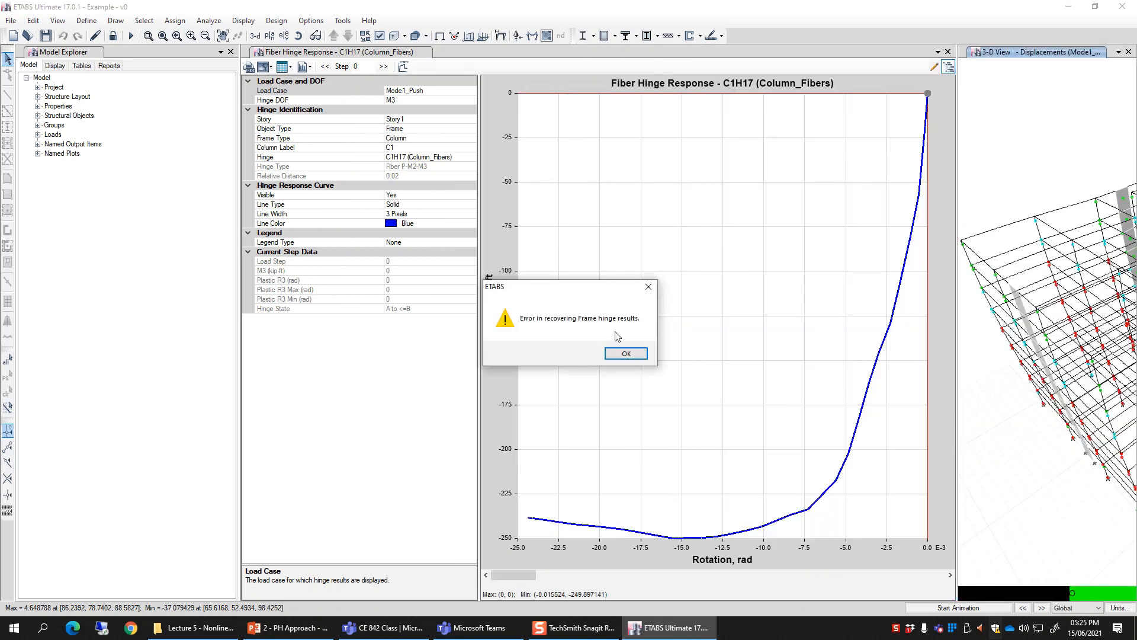
{"action": "left_click", "coordinate": [625, 353]}
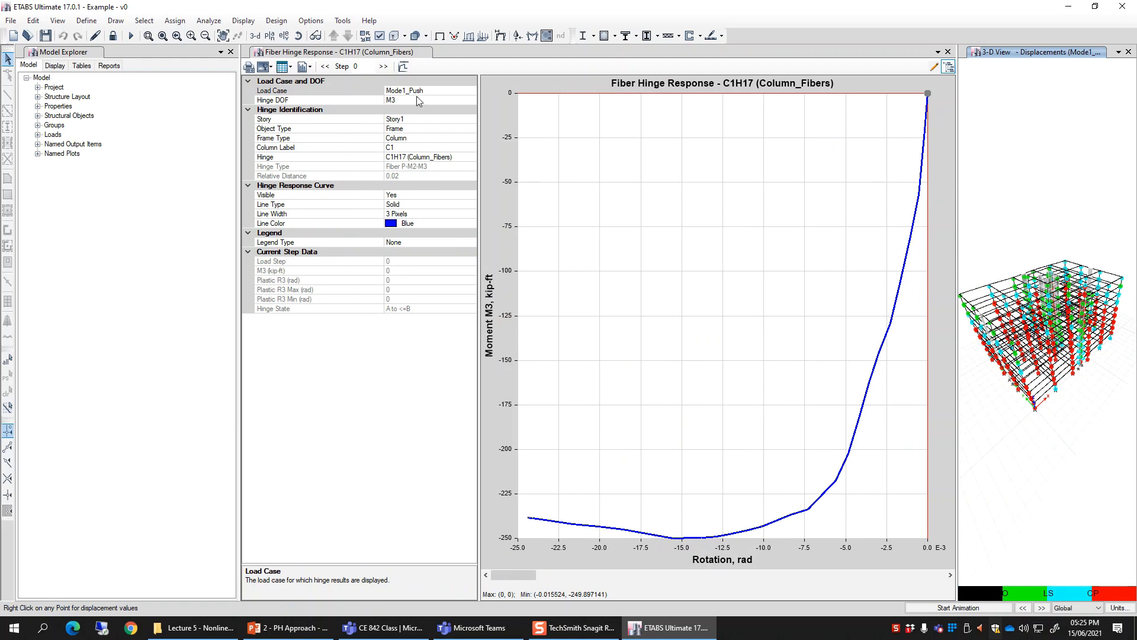
Review the load cases available for the hinge response plot, keeping Mode1_Push, and check the hinge degree of freedom
{"action": "left_click", "coordinate": [472, 93]}
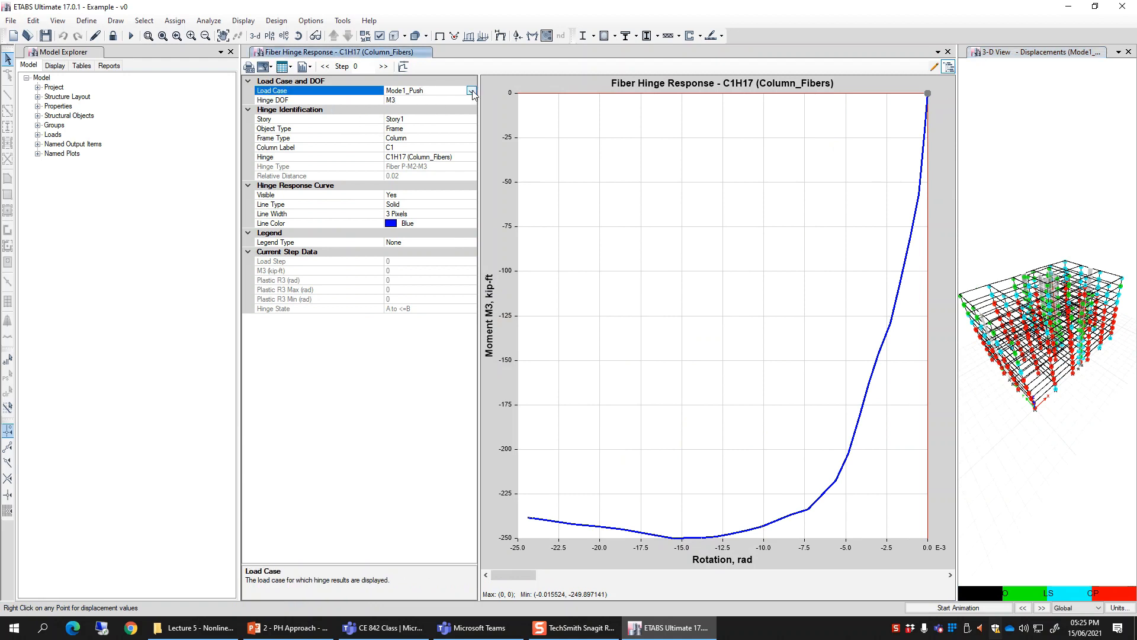
{"action": "left_click", "coordinate": [471, 92]}
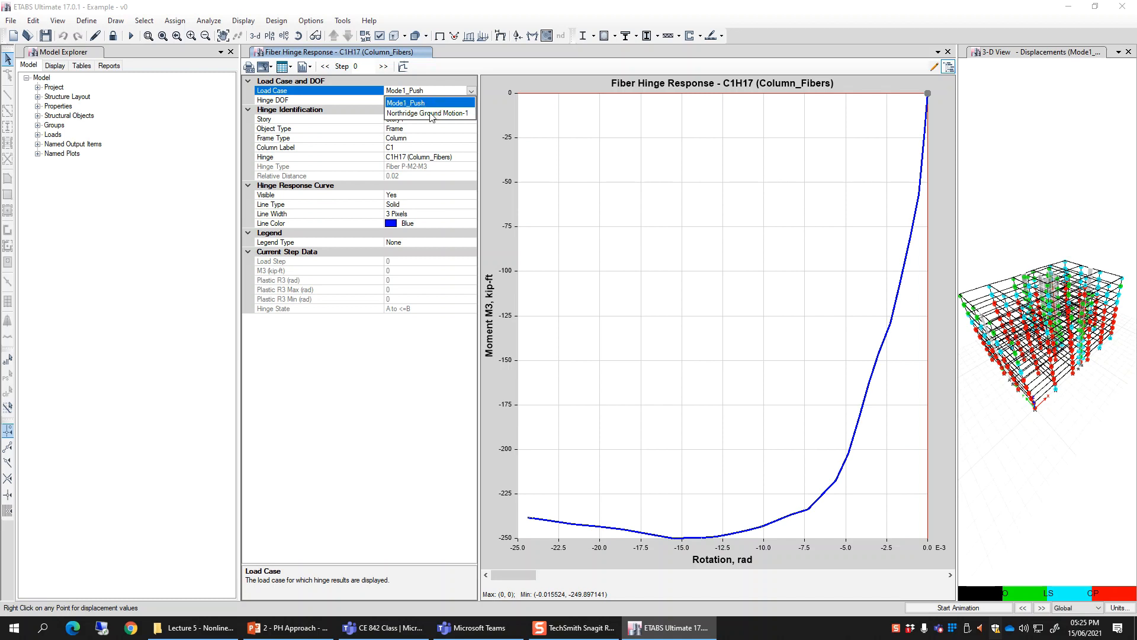
{"action": "left_click", "coordinate": [382, 105]}
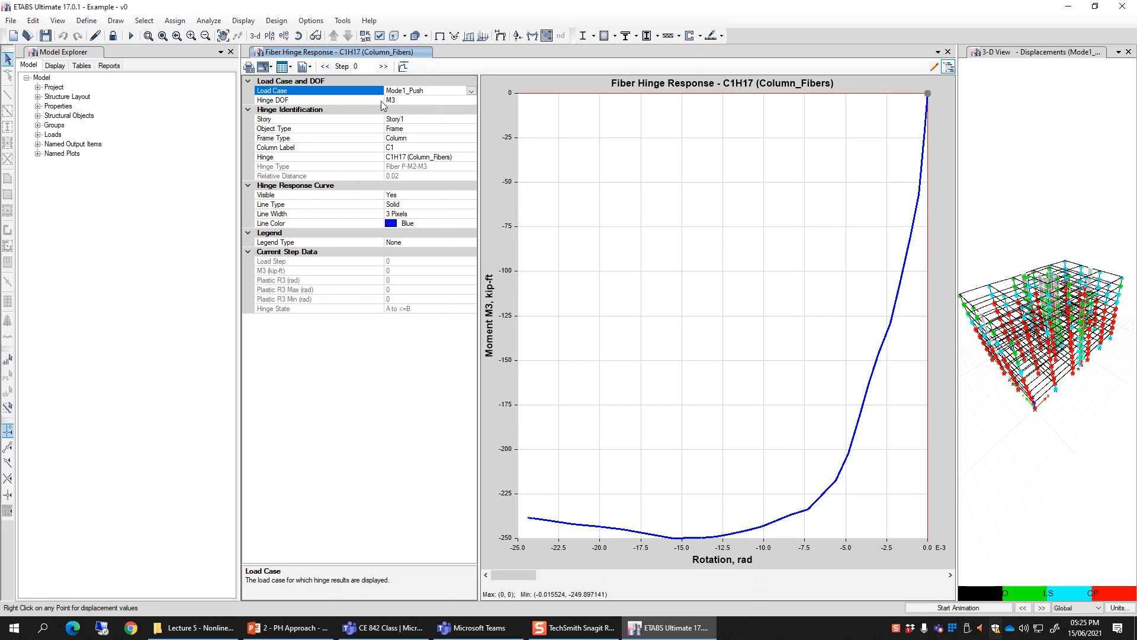
{"action": "left_click", "coordinate": [472, 91]}
{"action": "left_click", "coordinate": [436, 110]}
{"action": "left_click", "coordinate": [453, 99]}
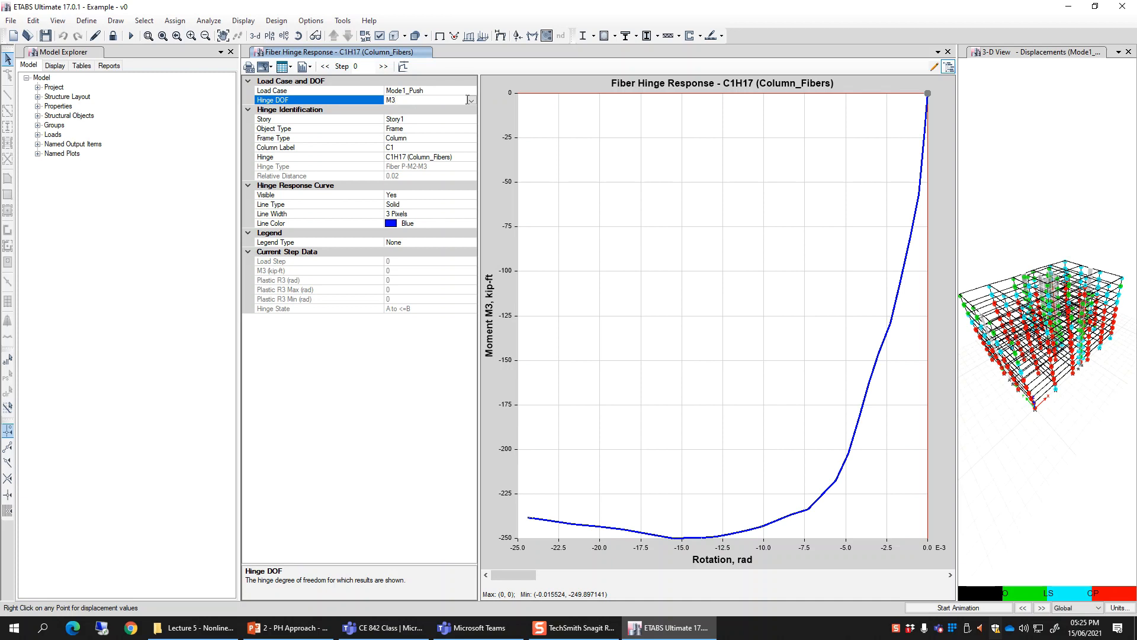
Set the hinge response plot to Story5 and change its frame type to Beam
{"action": "left_click", "coordinate": [425, 121]}
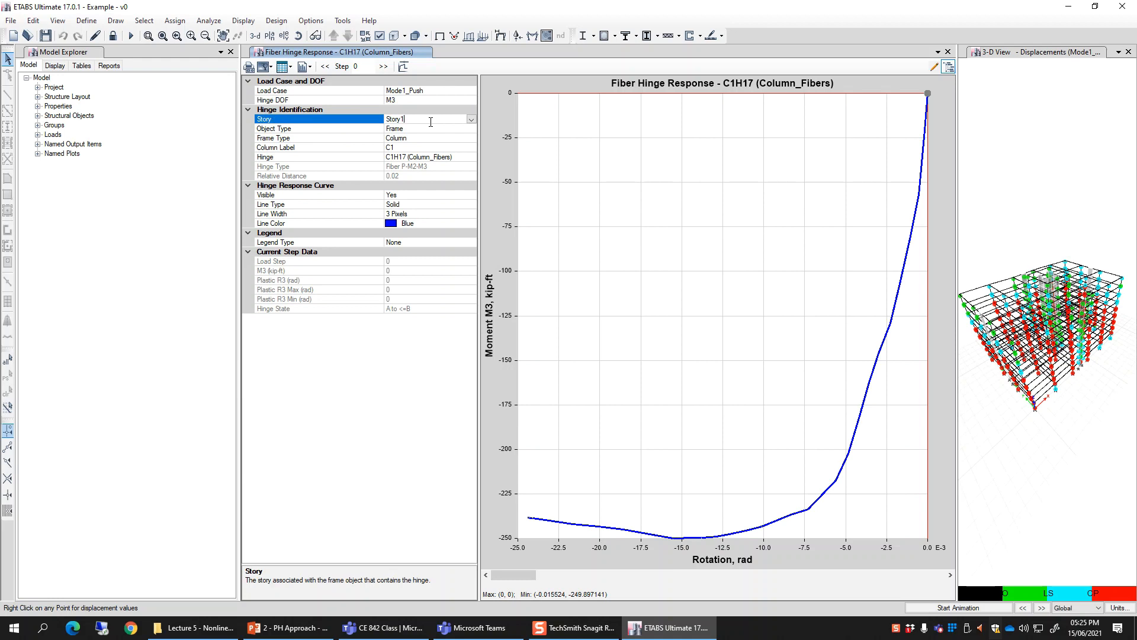
{"action": "left_click", "coordinate": [471, 120]}
{"action": "left_click", "coordinate": [408, 181]}
{"action": "left_click", "coordinate": [468, 128]}
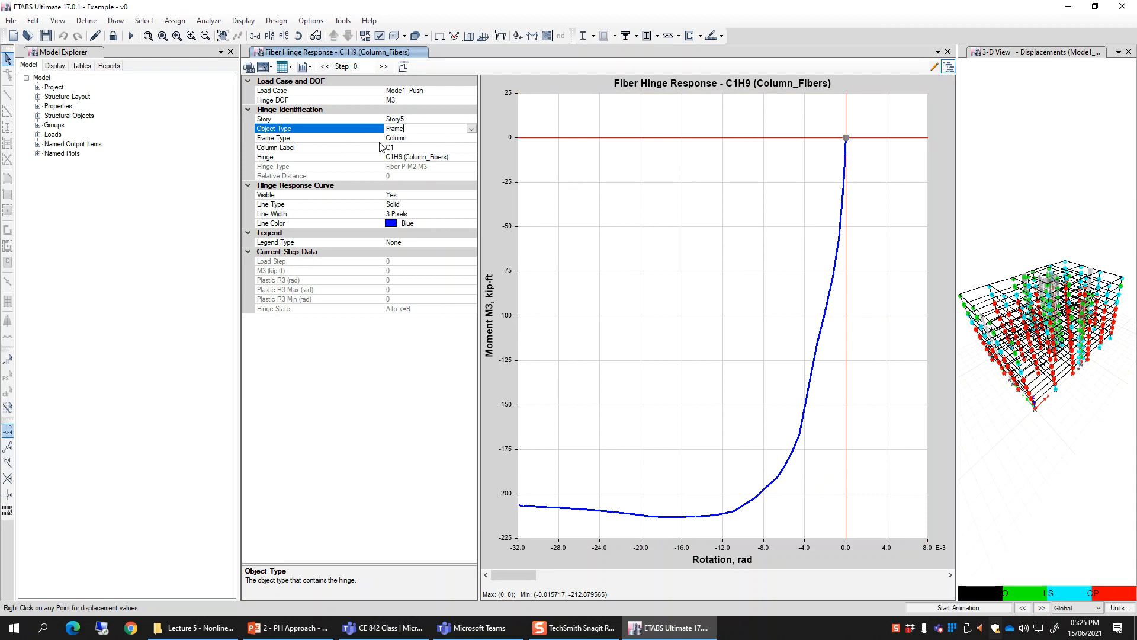
{"action": "left_click", "coordinate": [429, 138]}
{"action": "left_click", "coordinate": [471, 138]}
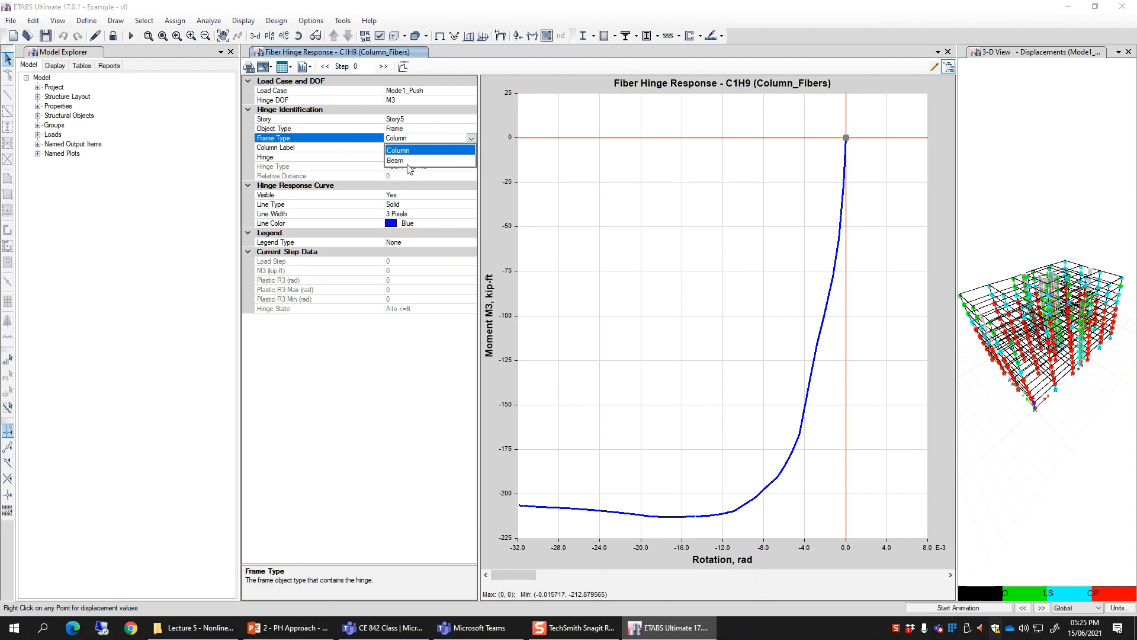
{"action": "left_click", "coordinate": [408, 158]}
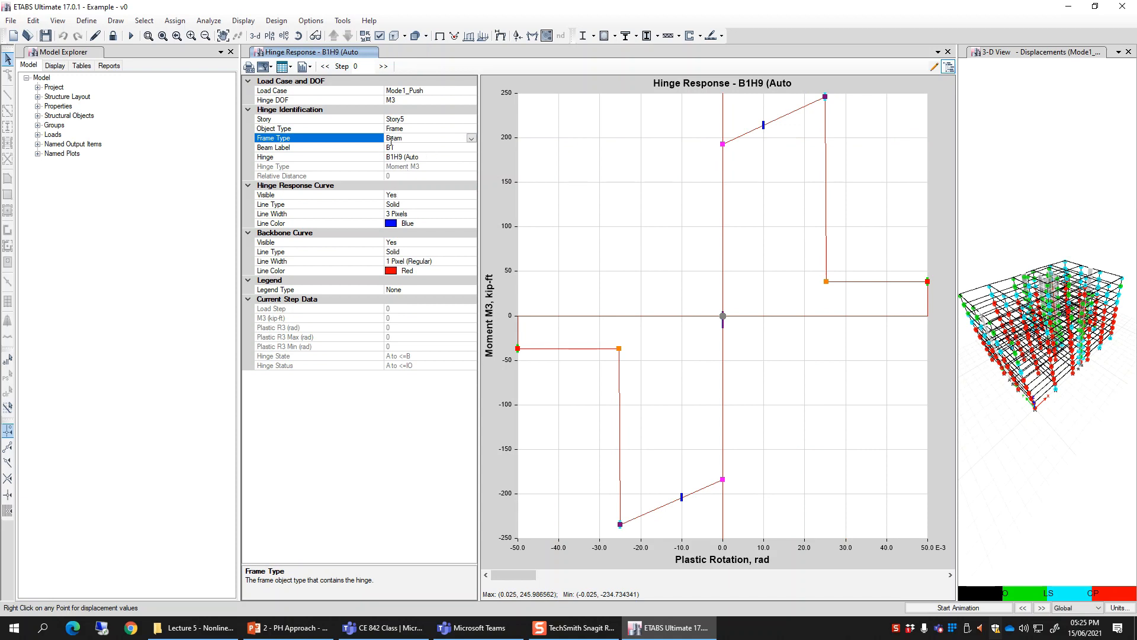
Set the hinge response plot to beam B8 and view the curve of its hinge B8H11
{"action": "left_click", "coordinate": [430, 147]}
{"action": "left_click", "coordinate": [470, 148]}
{"action": "left_click", "coordinate": [444, 160]}
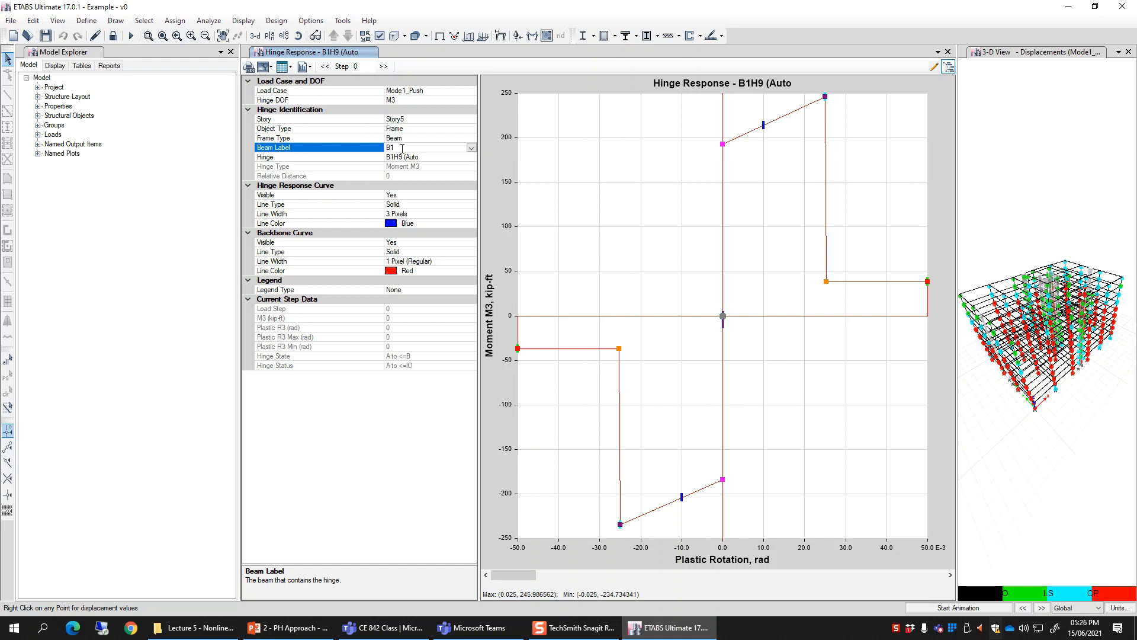
{"action": "left_click", "coordinate": [471, 148]}
{"action": "left_click", "coordinate": [471, 148]}
{"action": "left_click", "coordinate": [471, 147]}
{"action": "left_click", "coordinate": [417, 221]}
{"action": "left_click", "coordinate": [468, 157]}
{"action": "left_click", "coordinate": [471, 157]}
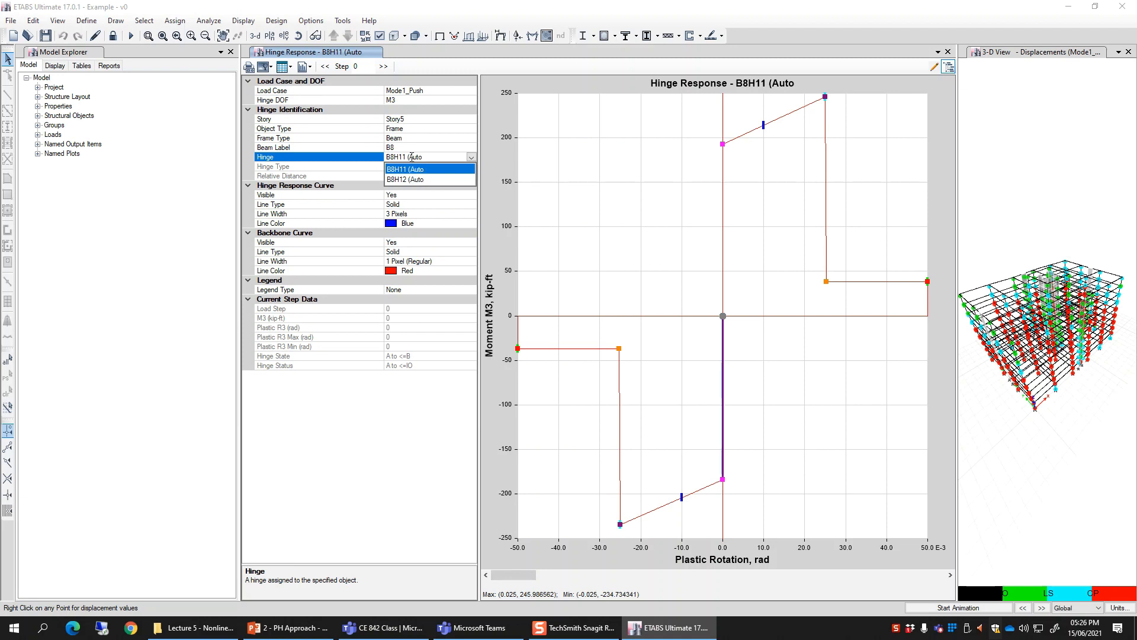
{"action": "left_click", "coordinate": [404, 171]}
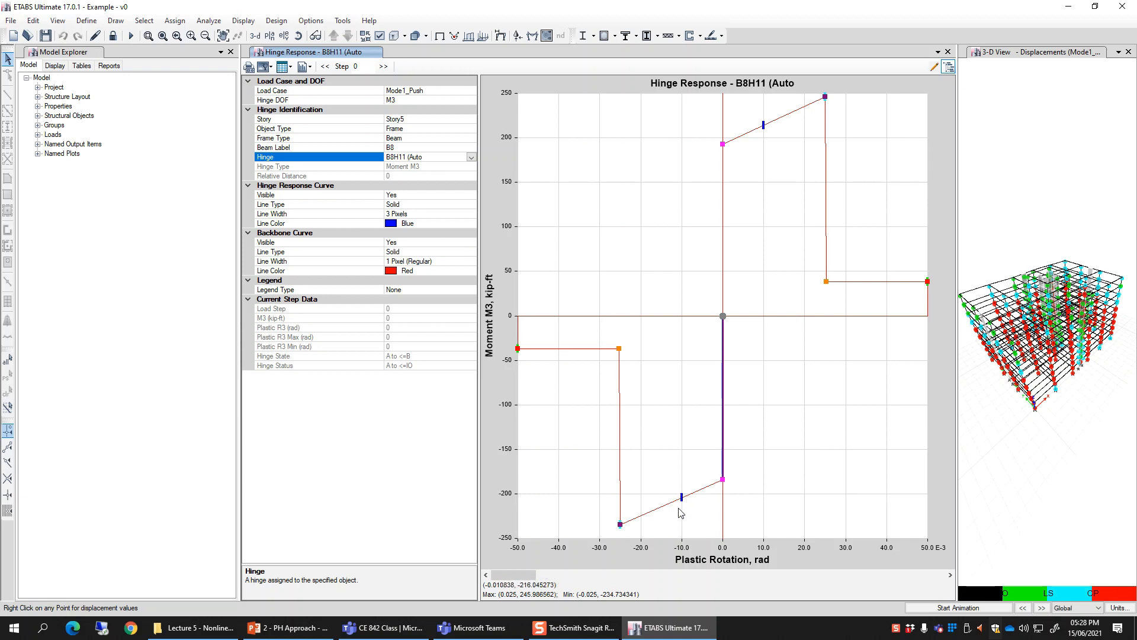
Switch the hinge response plot to beam B11 to view its moment-rotation curve
{"action": "left_click", "coordinate": [436, 150]}
{"action": "left_click", "coordinate": [478, 149]}
{"action": "left_click", "coordinate": [472, 149]}
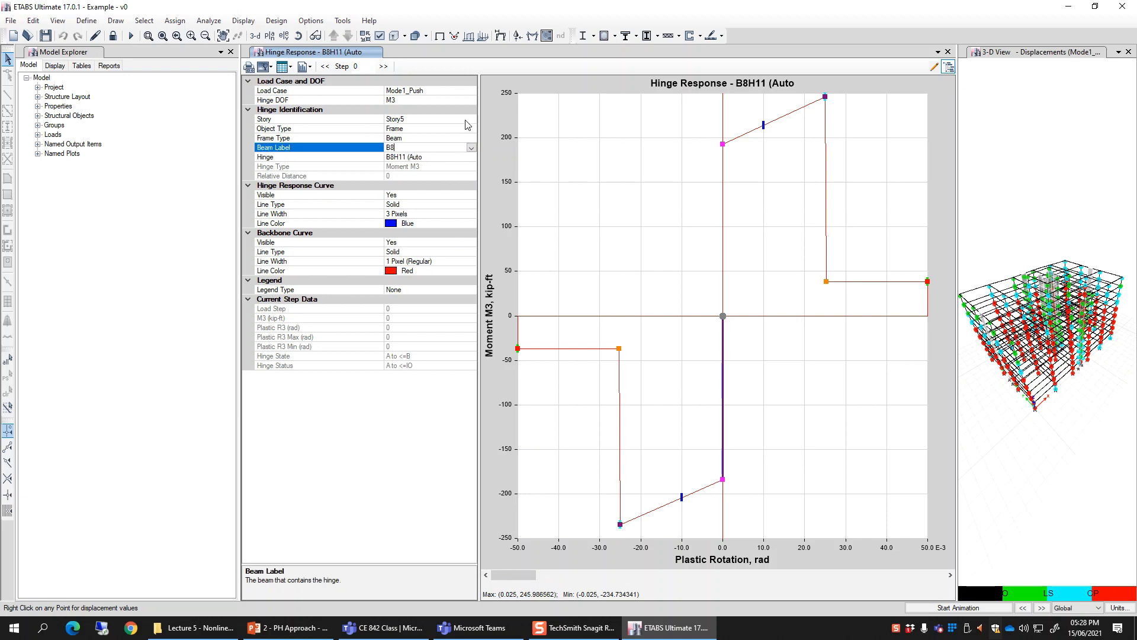
{"action": "left_click", "coordinate": [472, 148]}
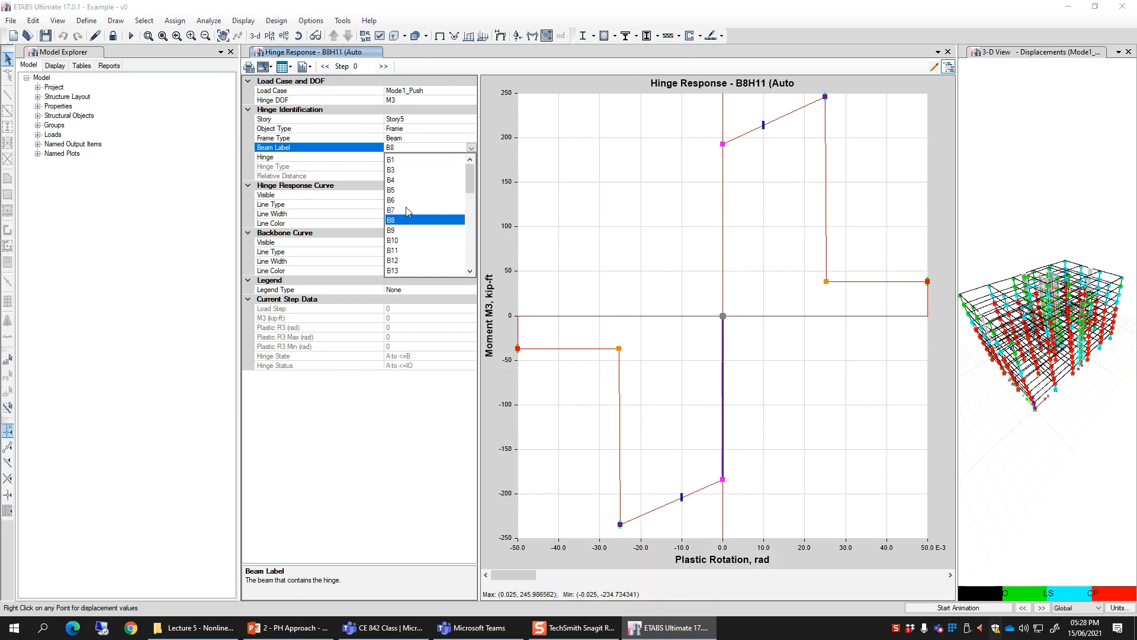
{"action": "left_click", "coordinate": [395, 251]}
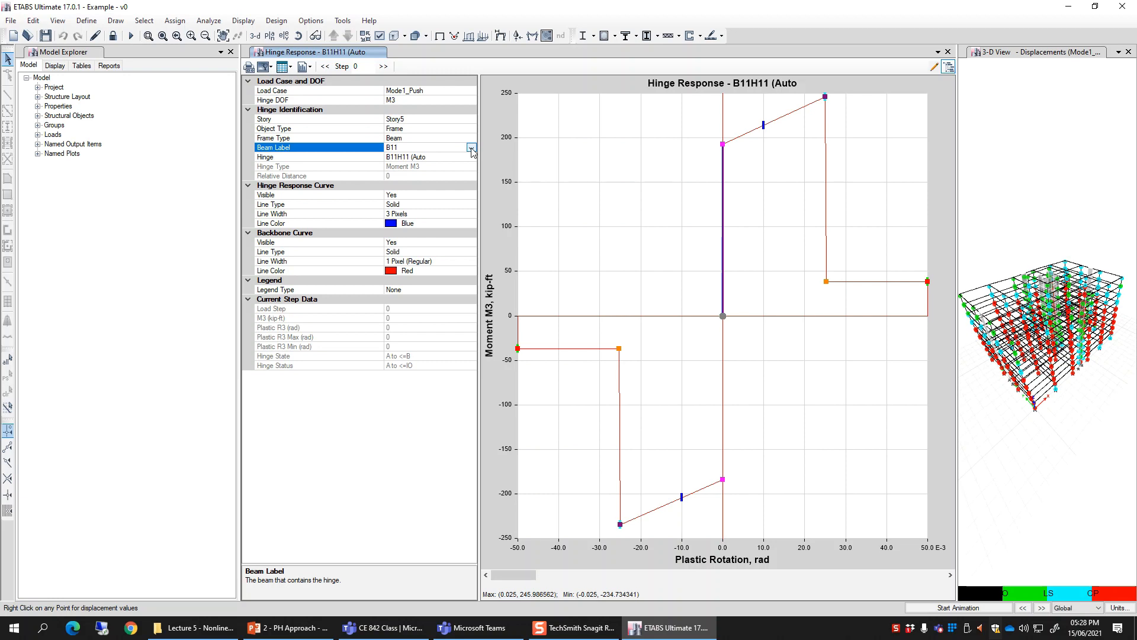
Look up the hinge results tables available among the analysis results, and leave without displaying any
{"action": "left_click", "coordinate": [243, 21]}
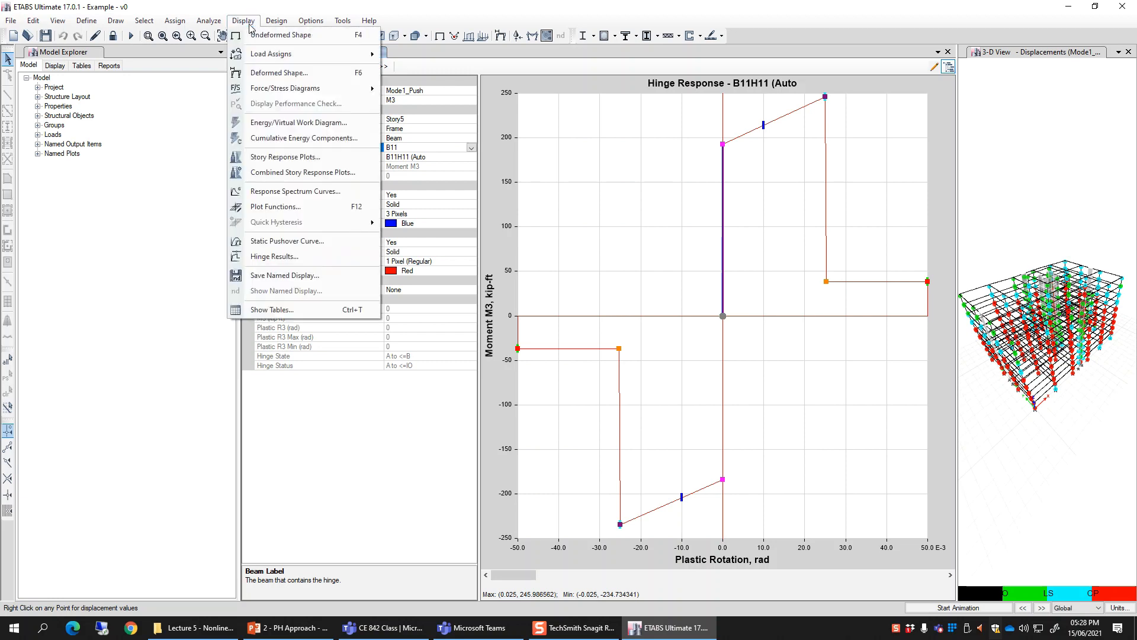
{"action": "left_click", "coordinate": [274, 320]}
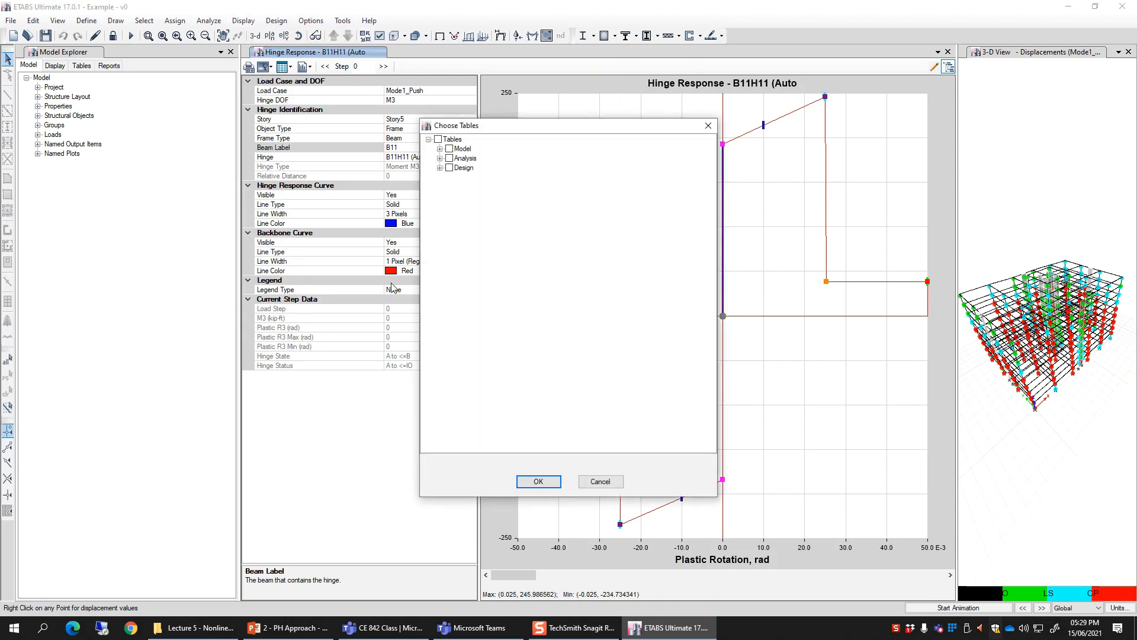
{"action": "left_click", "coordinate": [440, 158]}
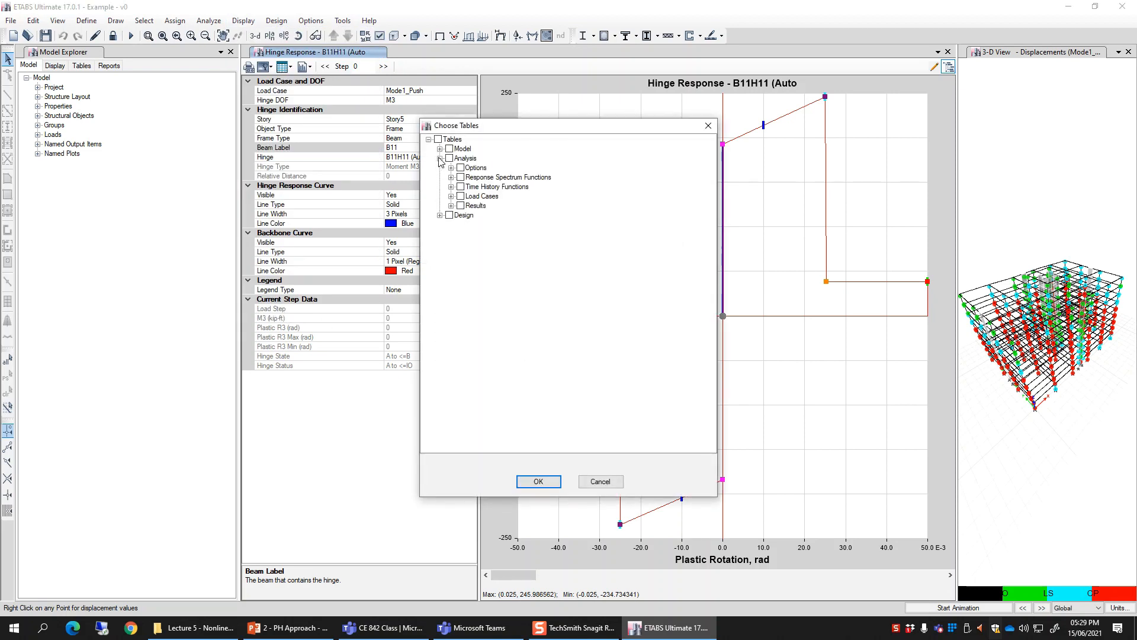
{"action": "left_click", "coordinate": [452, 206]}
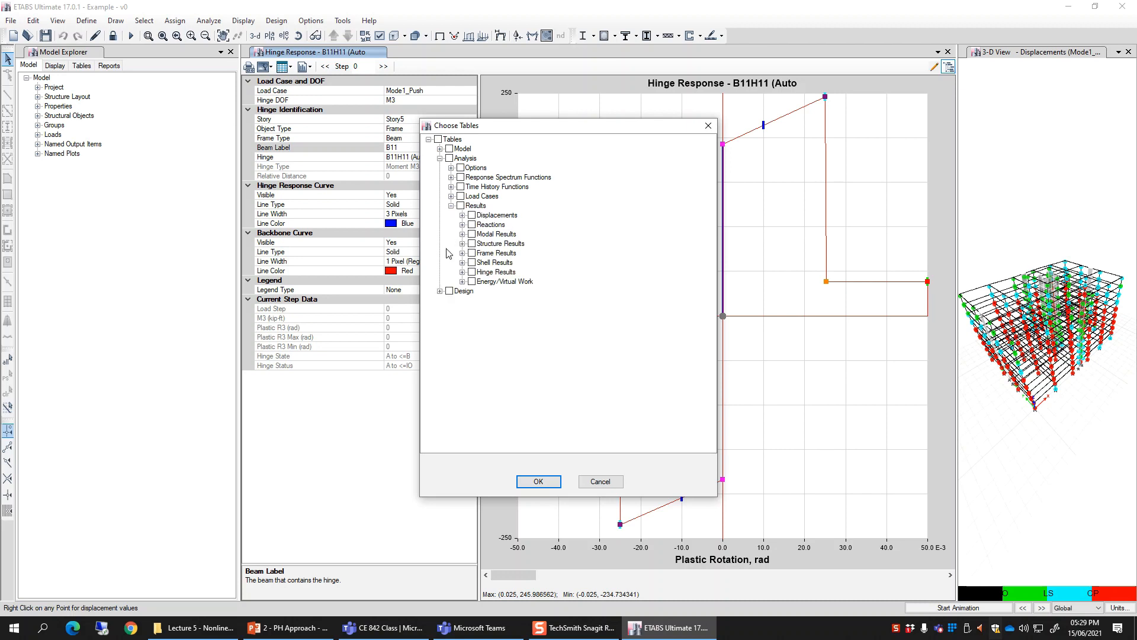
{"action": "left_click", "coordinate": [463, 273]}
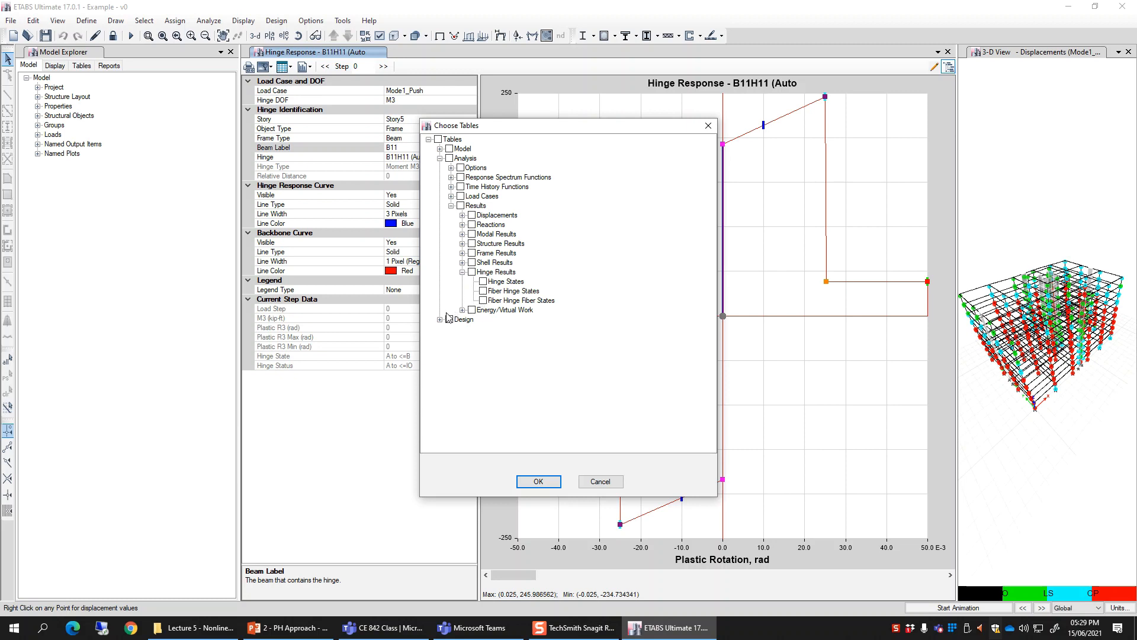
{"action": "left_click", "coordinate": [587, 482]}
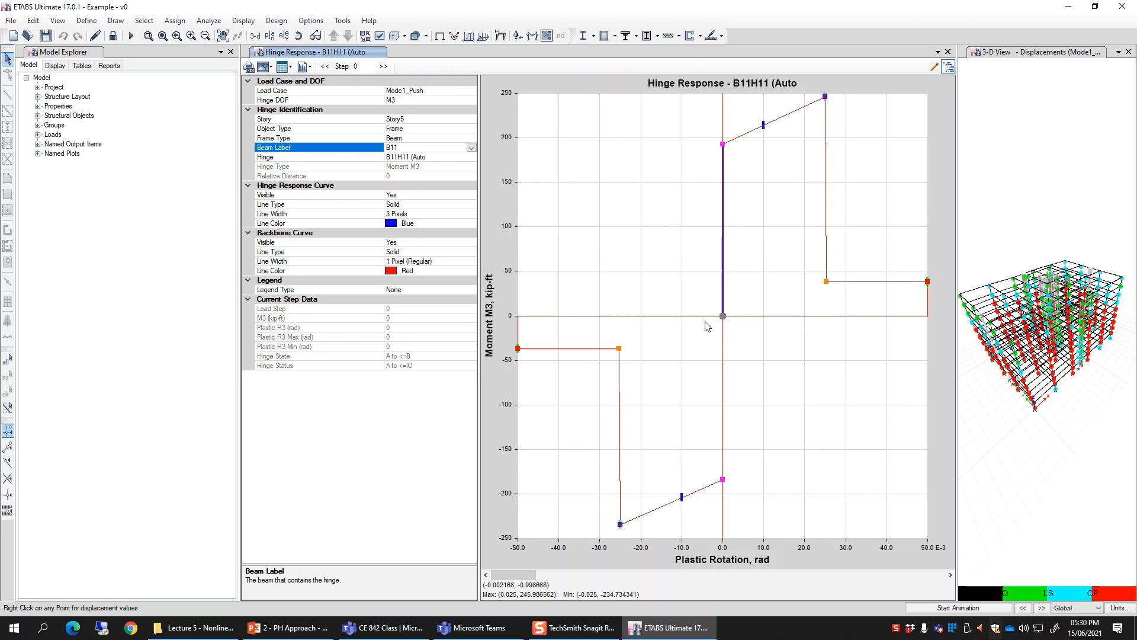
{"action": "left_click", "coordinate": [243, 20]}
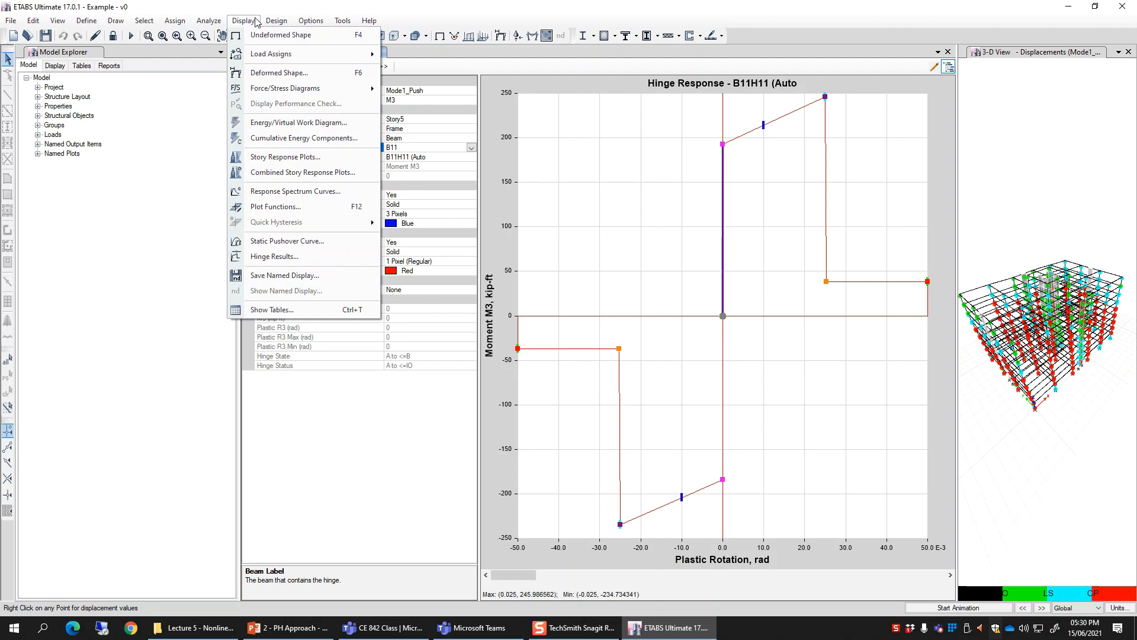
{"action": "left_click", "coordinate": [256, 22]}
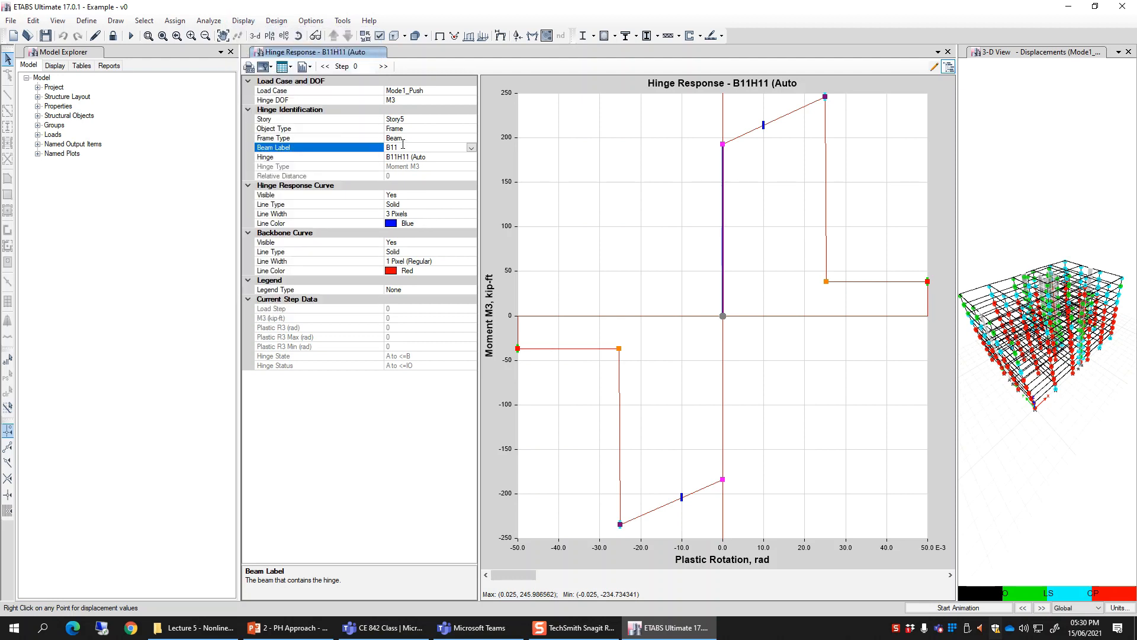
Set the hinge response plot to the Northridge Ground Motion-1 load case and Story4
{"action": "left_click", "coordinate": [460, 91]}
{"action": "left_click", "coordinate": [471, 91]}
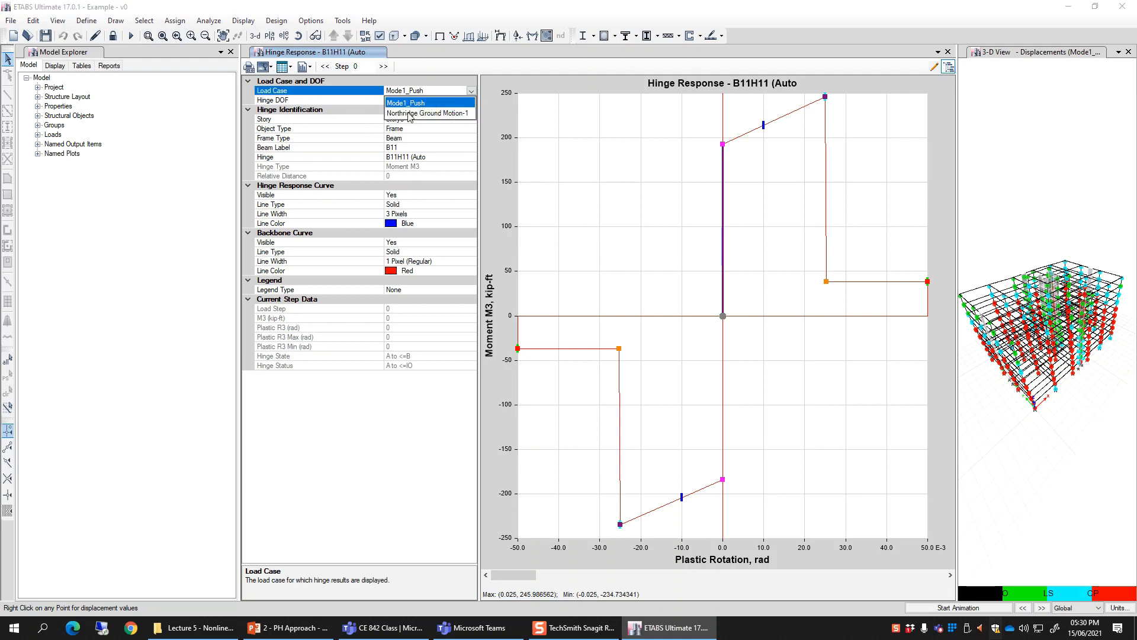
{"action": "left_click", "coordinate": [454, 113]}
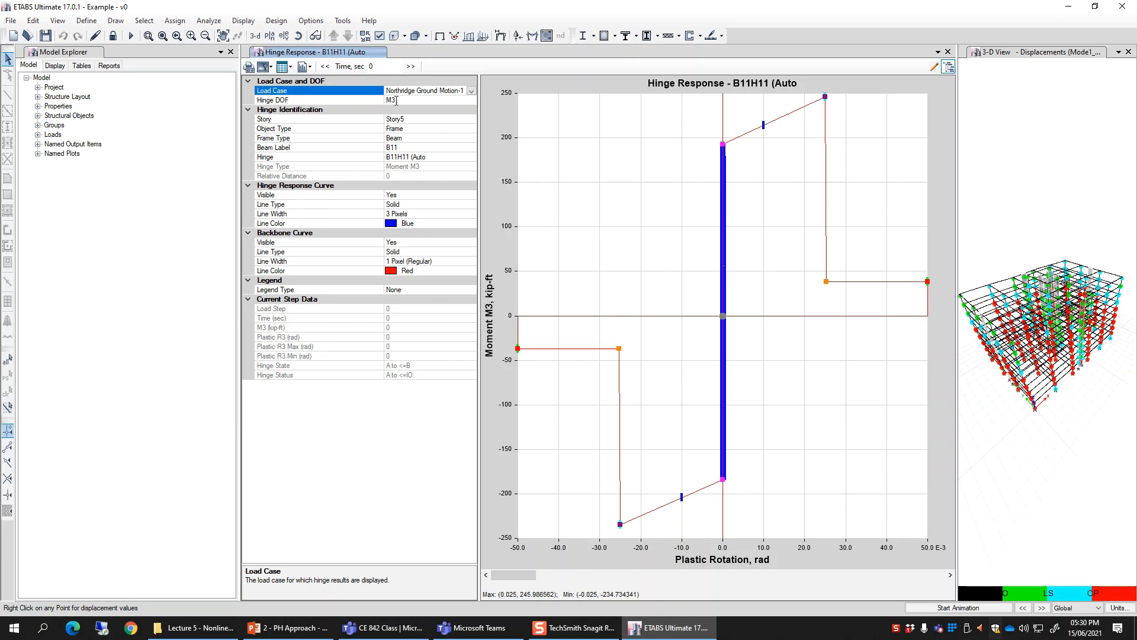
{"action": "left_click", "coordinate": [396, 100]}
{"action": "left_click", "coordinate": [413, 118]}
{"action": "left_click", "coordinate": [471, 119]}
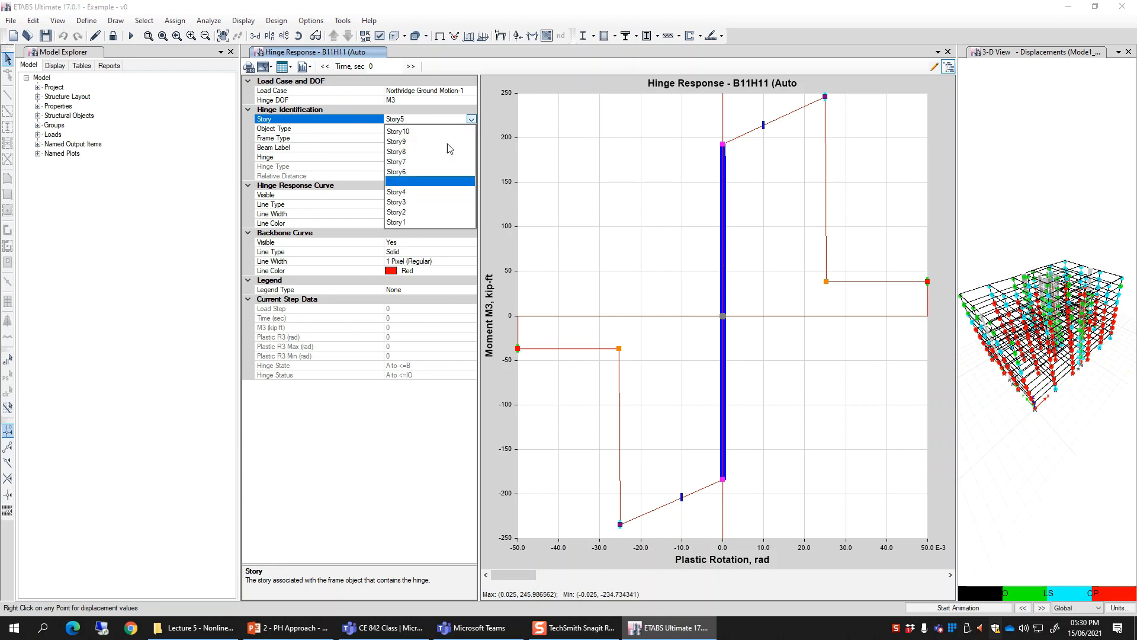
{"action": "left_click", "coordinate": [427, 190]}
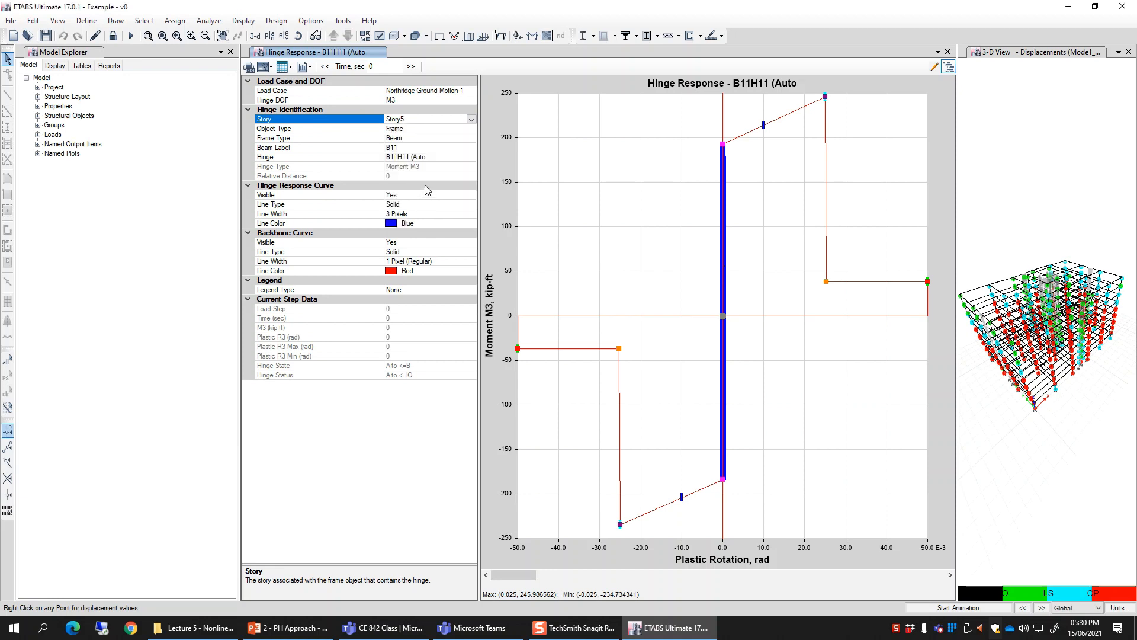
Choose hinge B11H14 of beam B11 on Story4 and examine its hysteresis response
{"action": "left_click", "coordinate": [410, 149]}
{"action": "left_click", "coordinate": [410, 158]}
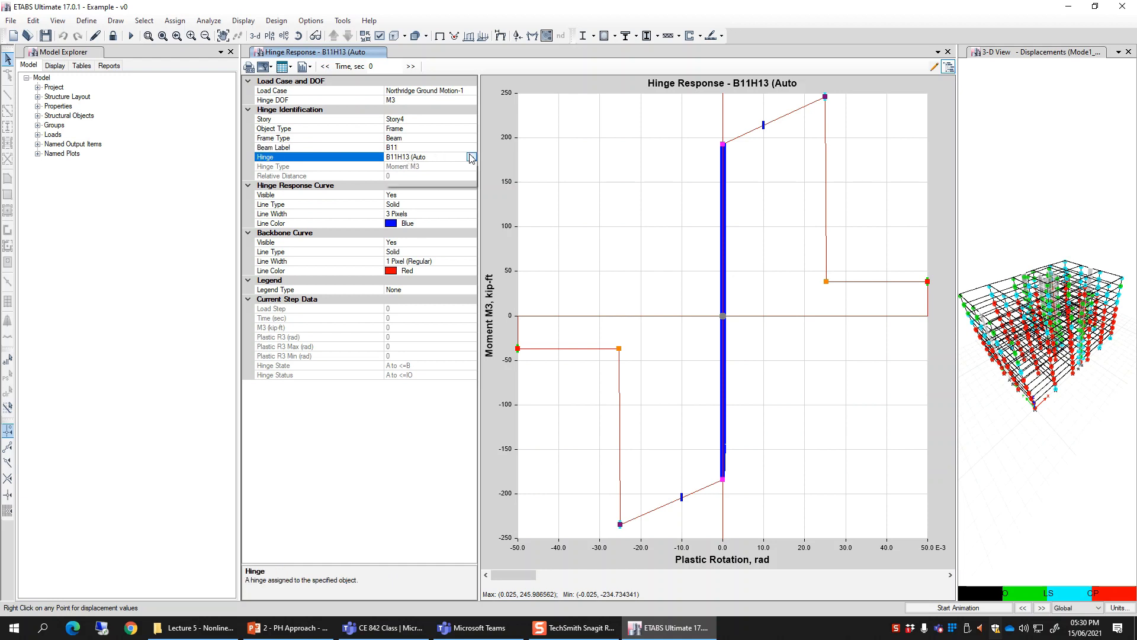
{"action": "left_click", "coordinate": [471, 157]}
{"action": "left_click", "coordinate": [422, 178]}
{"action": "left_click", "coordinate": [466, 167]}
{"action": "left_click", "coordinate": [466, 157]}
{"action": "left_click", "coordinate": [471, 157]}
{"action": "left_click", "coordinate": [423, 179]}
{"action": "left_click", "coordinate": [398, 385]}
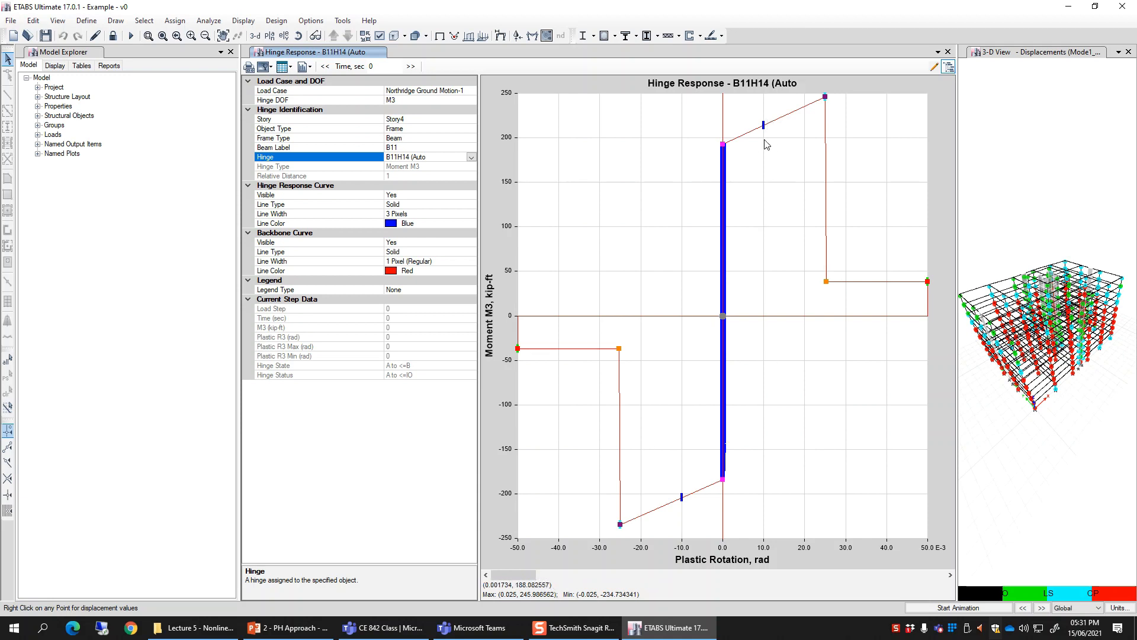
Keep beam B11 and change the story of the hinge response plot to Story2
{"action": "left_click", "coordinate": [461, 147]}
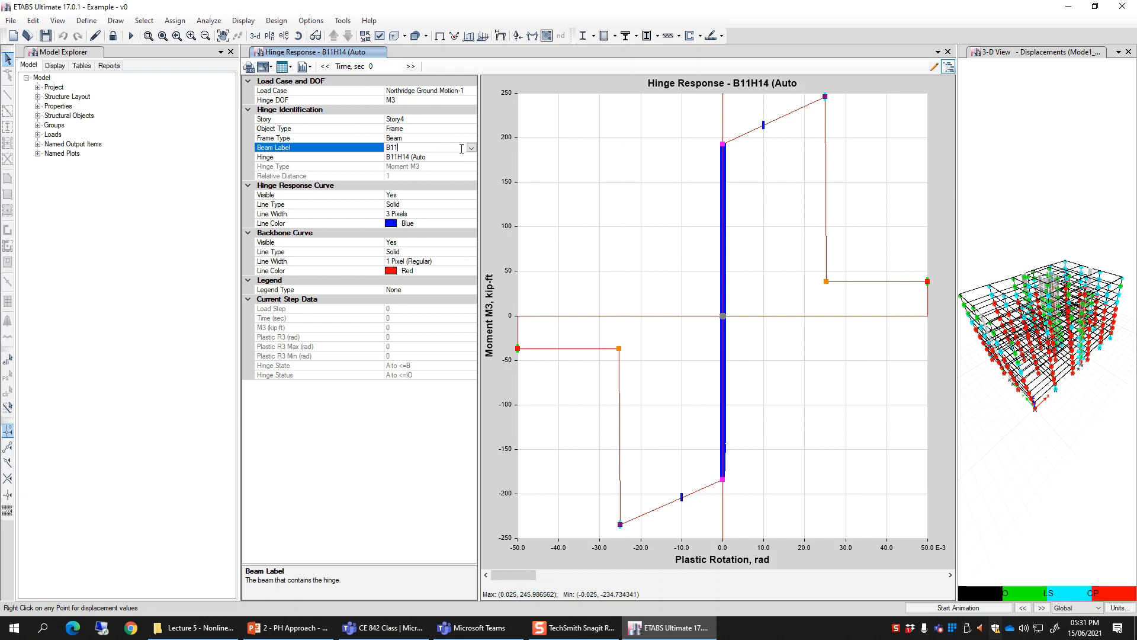
{"action": "left_click", "coordinate": [471, 148]}
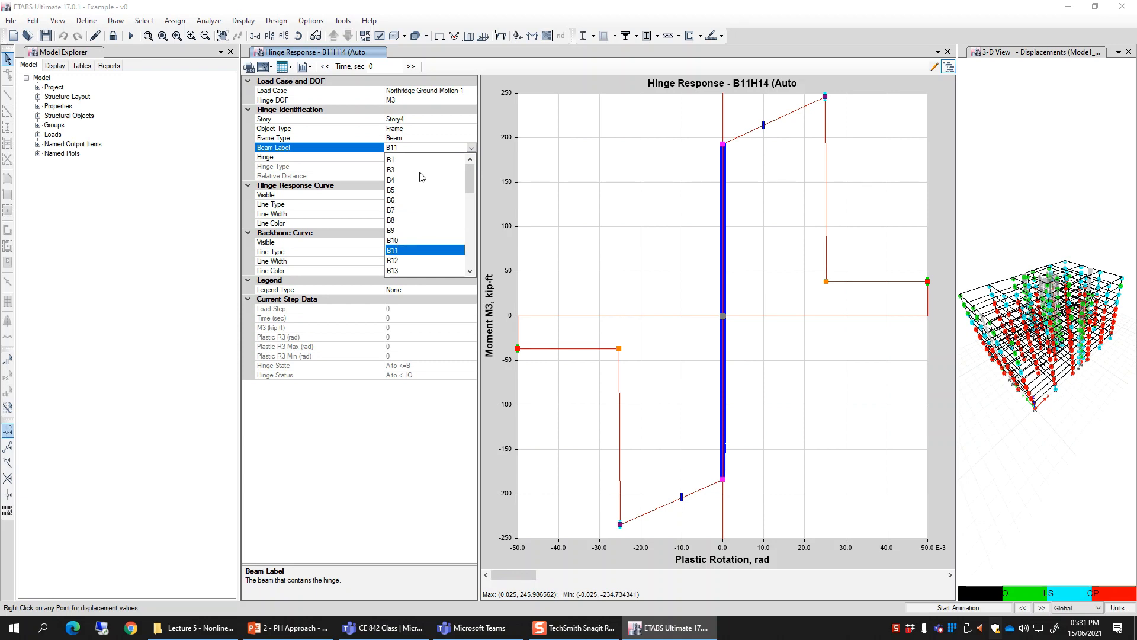
{"action": "left_click", "coordinate": [444, 145]}
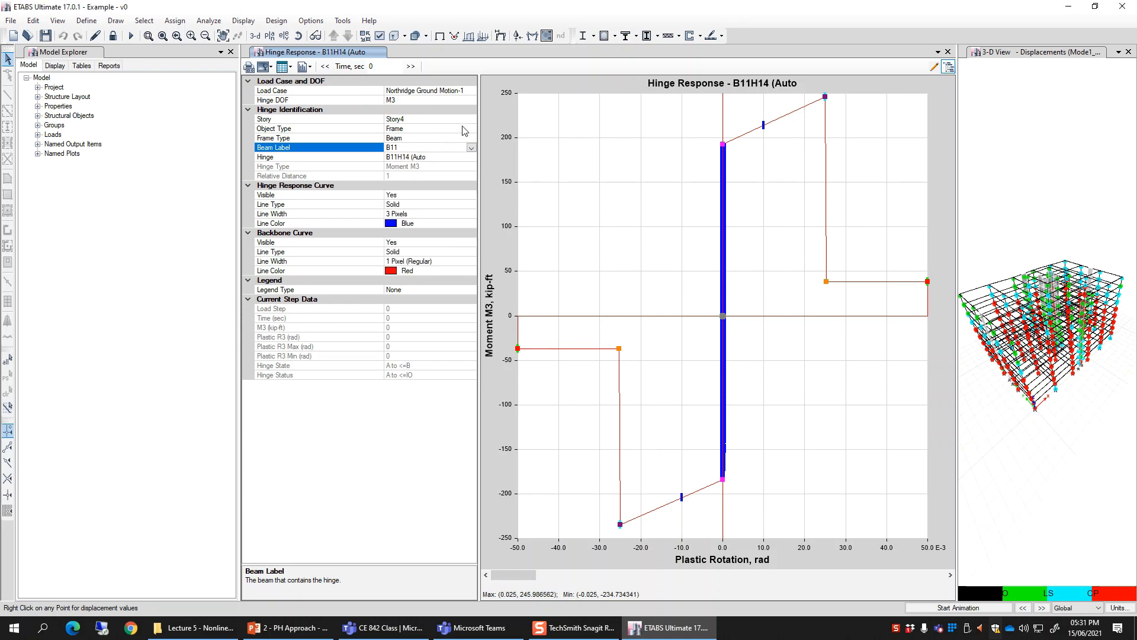
{"action": "left_click", "coordinate": [466, 119]}
{"action": "left_click", "coordinate": [472, 121]}
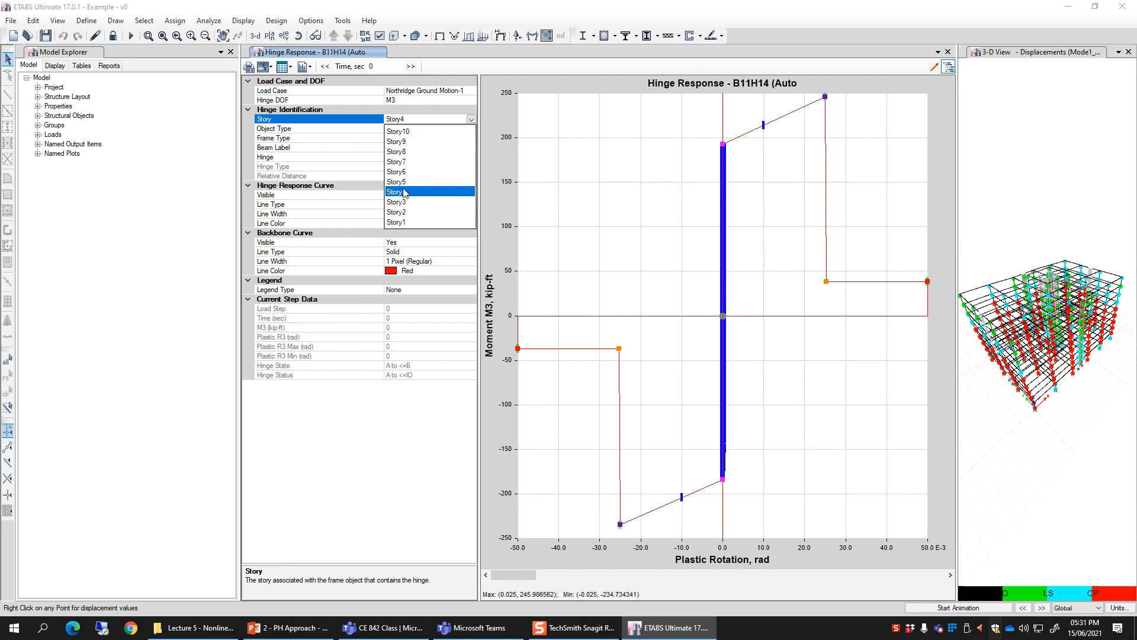
{"action": "left_click", "coordinate": [402, 212]}
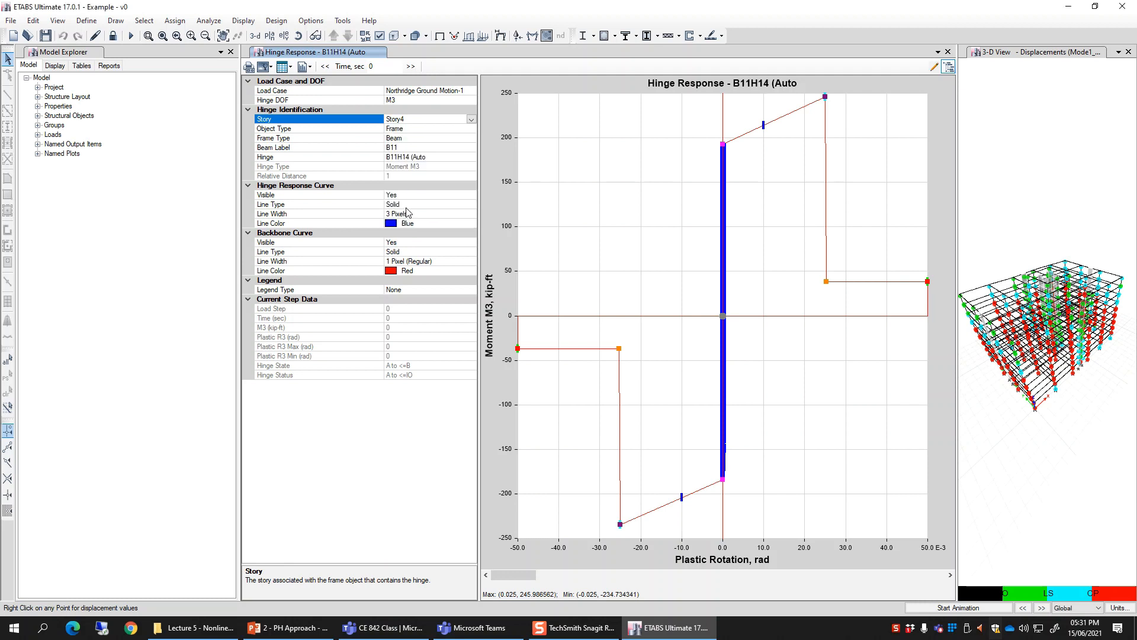
View the Story2 hinge responses of beam B12 and beam B3 under the ground motion
{"action": "left_click", "coordinate": [467, 147]}
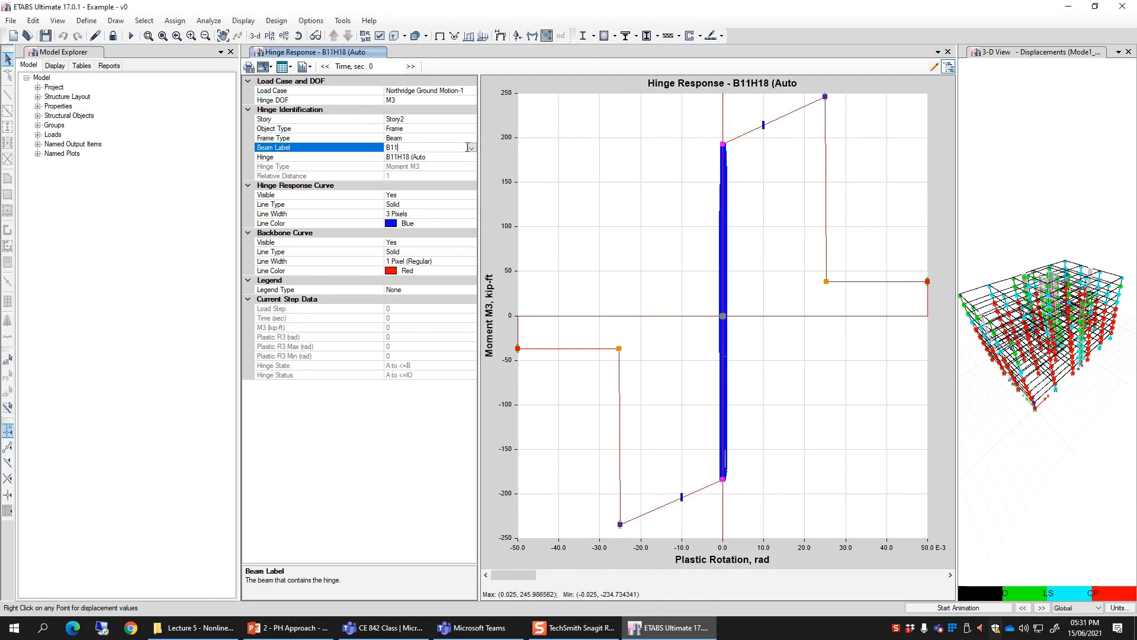
{"action": "left_click", "coordinate": [469, 147]}
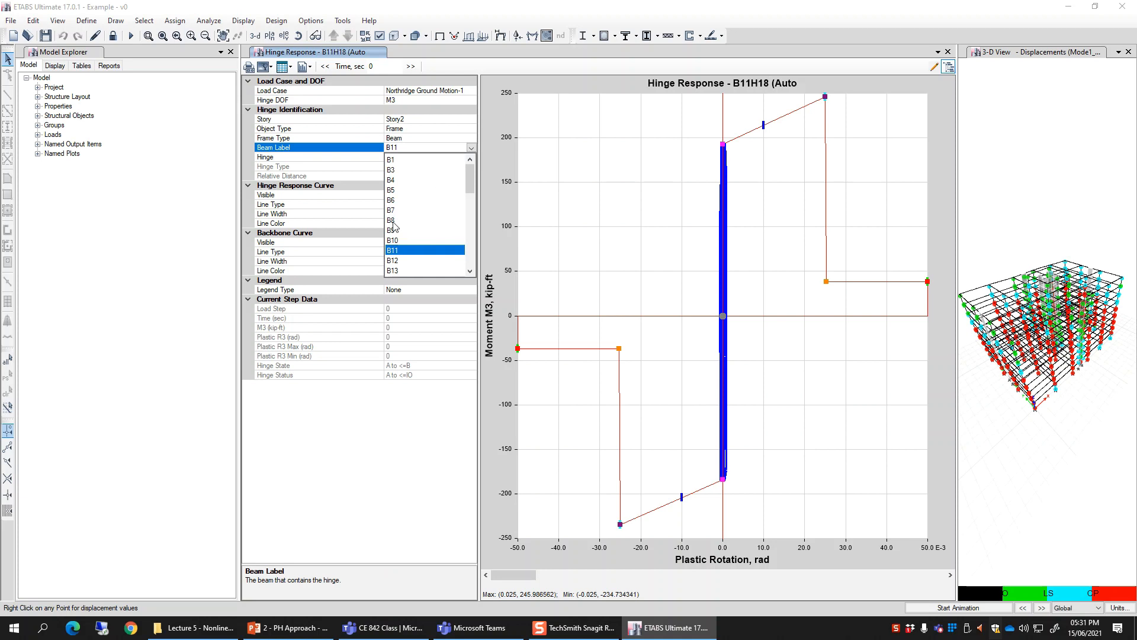
{"action": "left_click", "coordinate": [393, 263]}
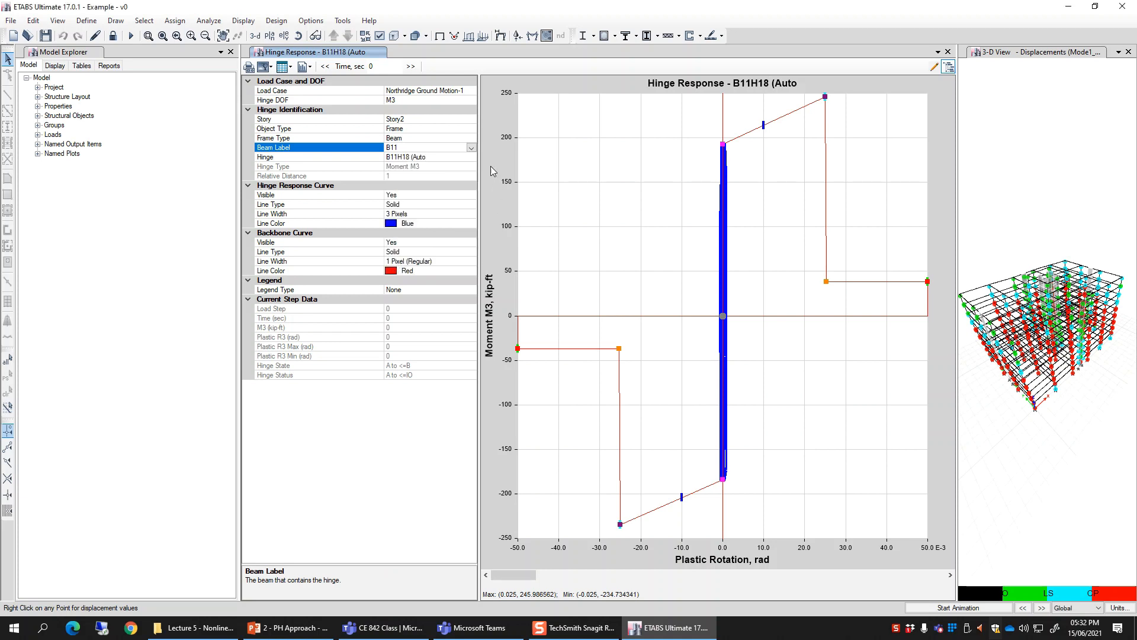
{"action": "left_click", "coordinate": [472, 148]}
{"action": "left_click", "coordinate": [417, 169]}
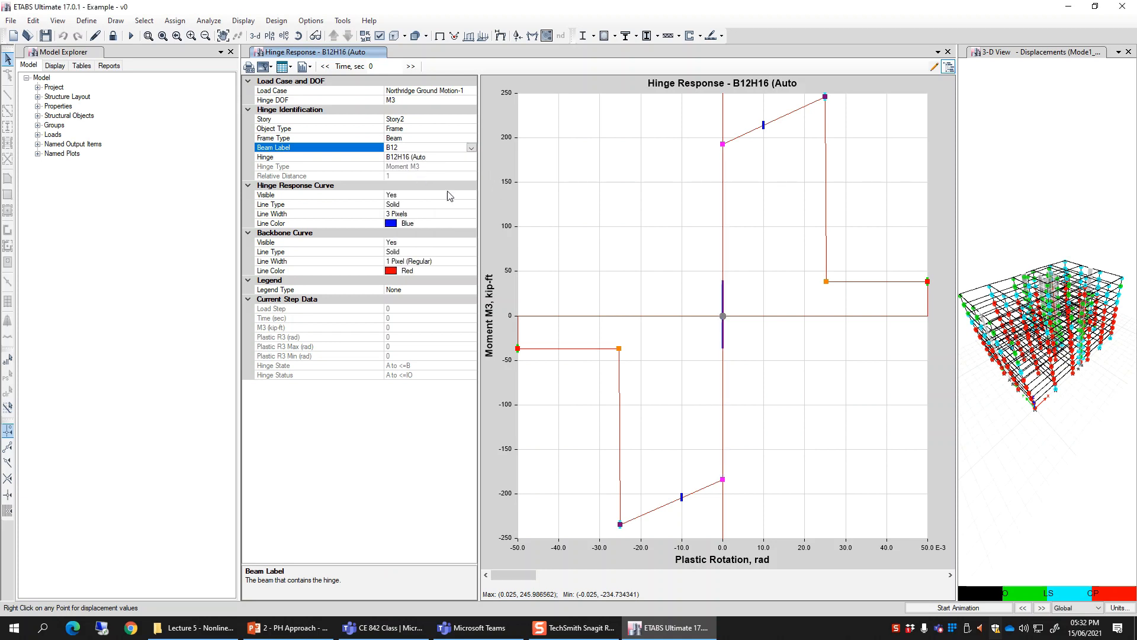
{"action": "scroll", "coordinate": [722, 303], "scroll_direction": "down", "scroll_amount": 1}
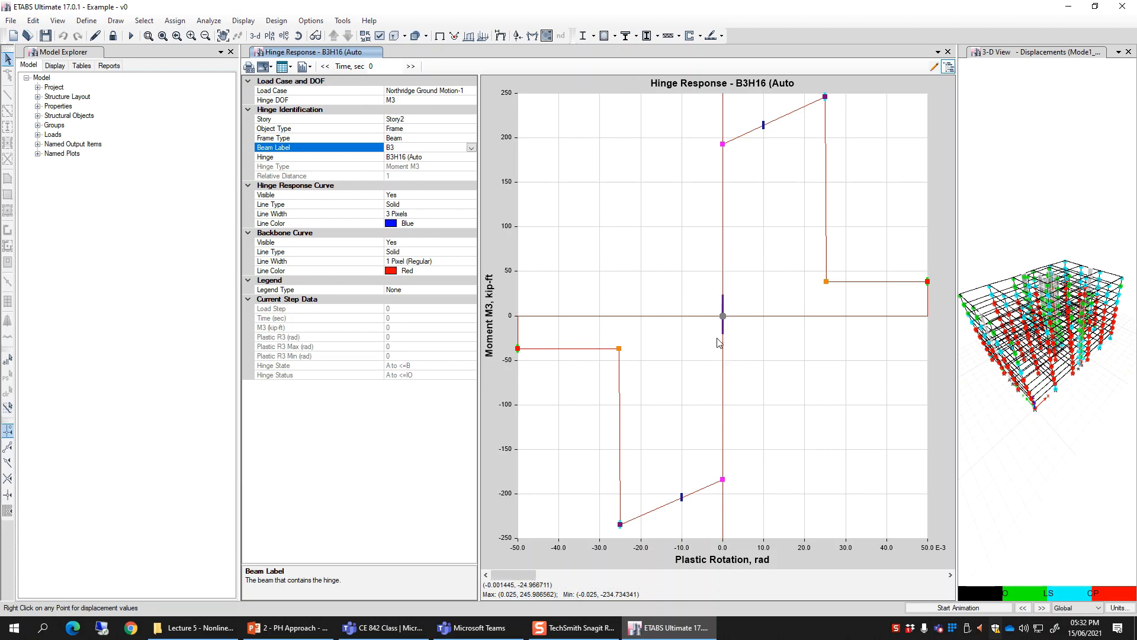
View the Story2 hinge response of beam B12 and of beam B33 under the Northridge ground motion
{"action": "left_click", "coordinate": [471, 148]}
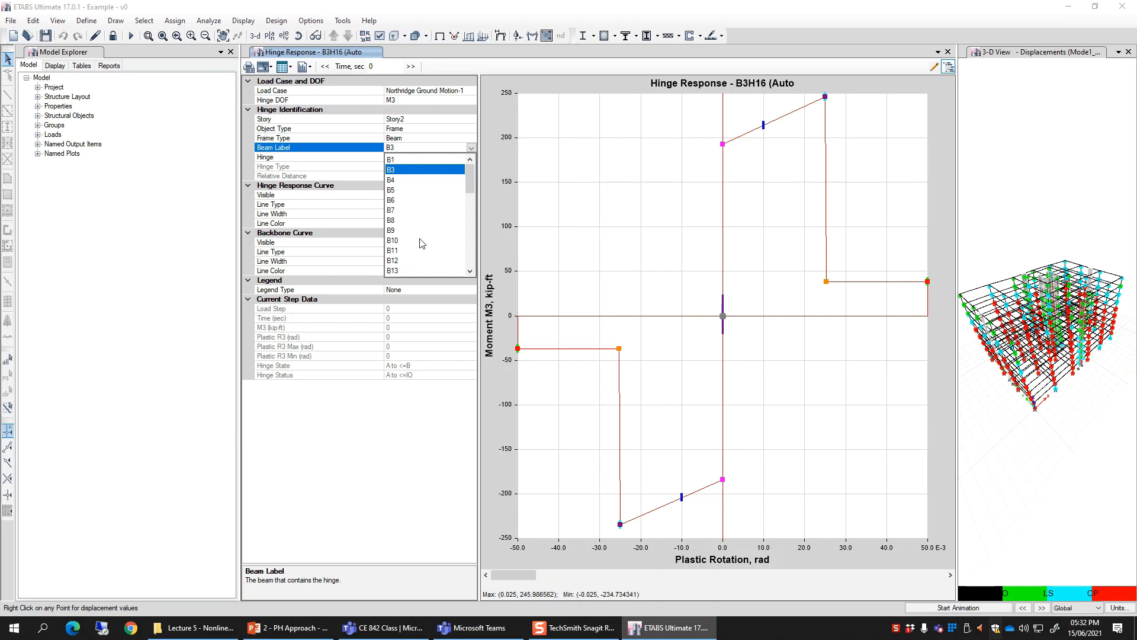
{"action": "left_click", "coordinate": [412, 261]}
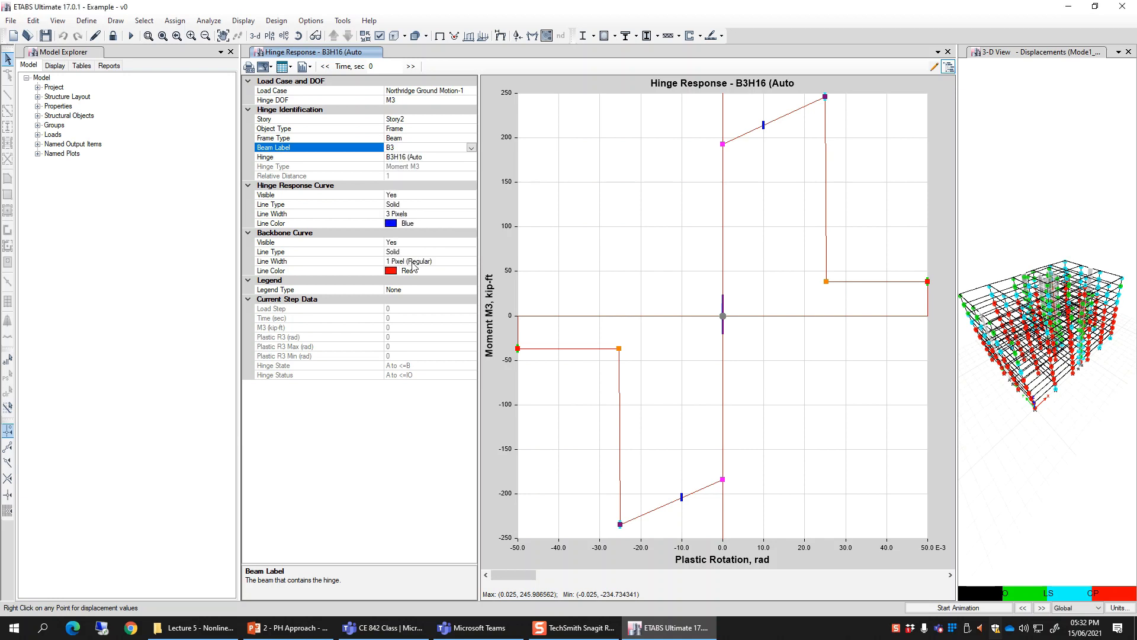
{"action": "left_click", "coordinate": [472, 147]}
{"action": "left_click", "coordinate": [422, 219]}
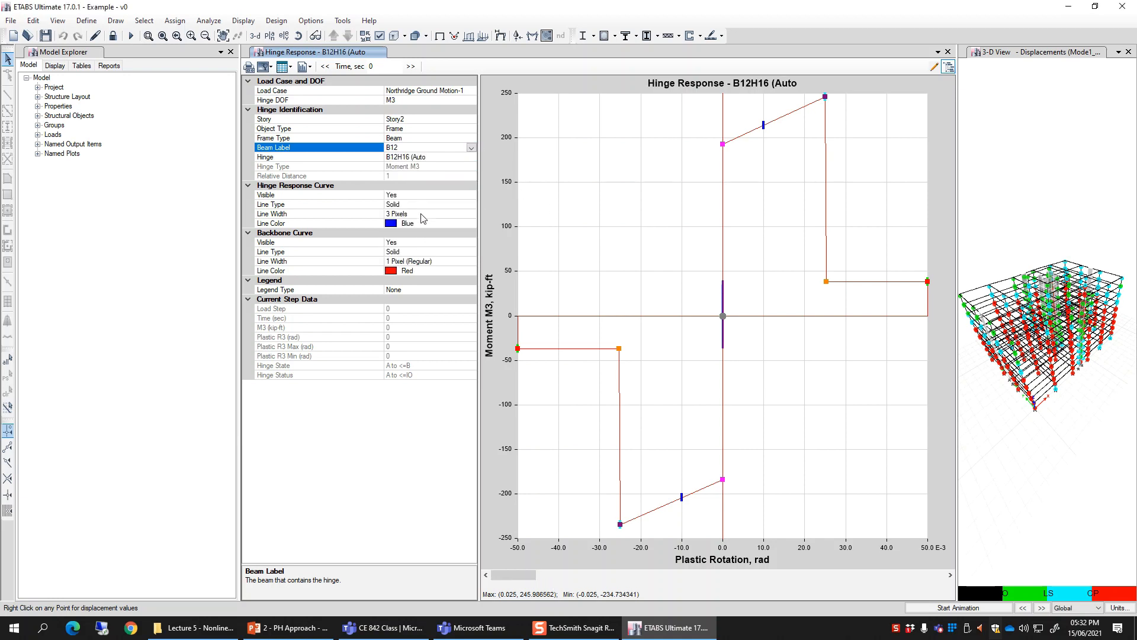
{"action": "left_click", "coordinate": [469, 148]}
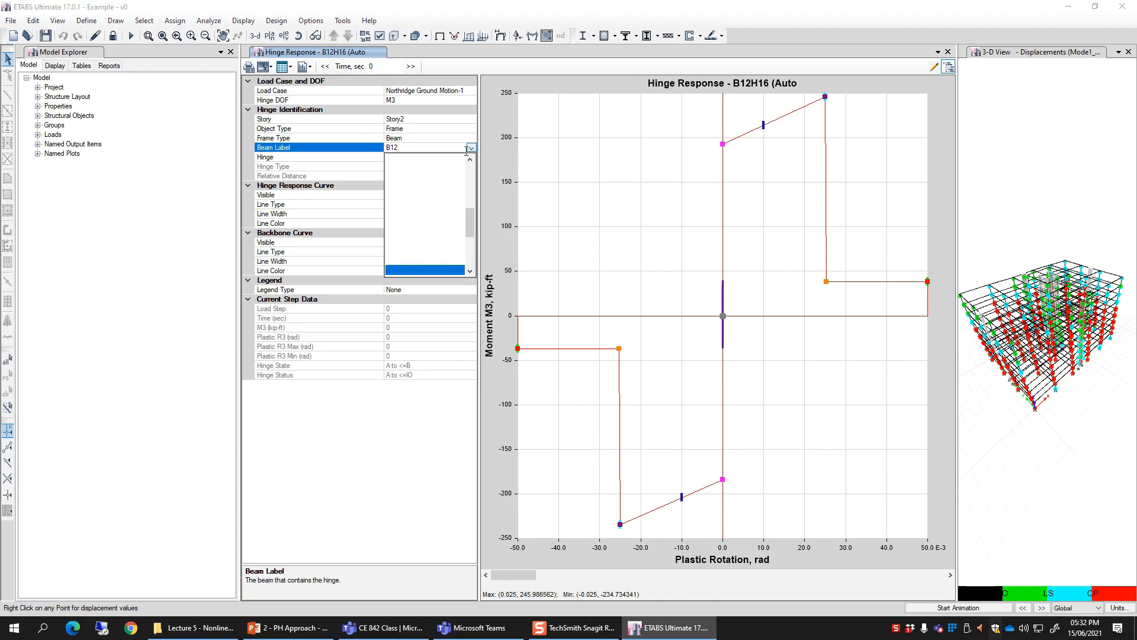
{"action": "scroll", "coordinate": [422, 215], "scroll_direction": "down", "scroll_amount": 3}
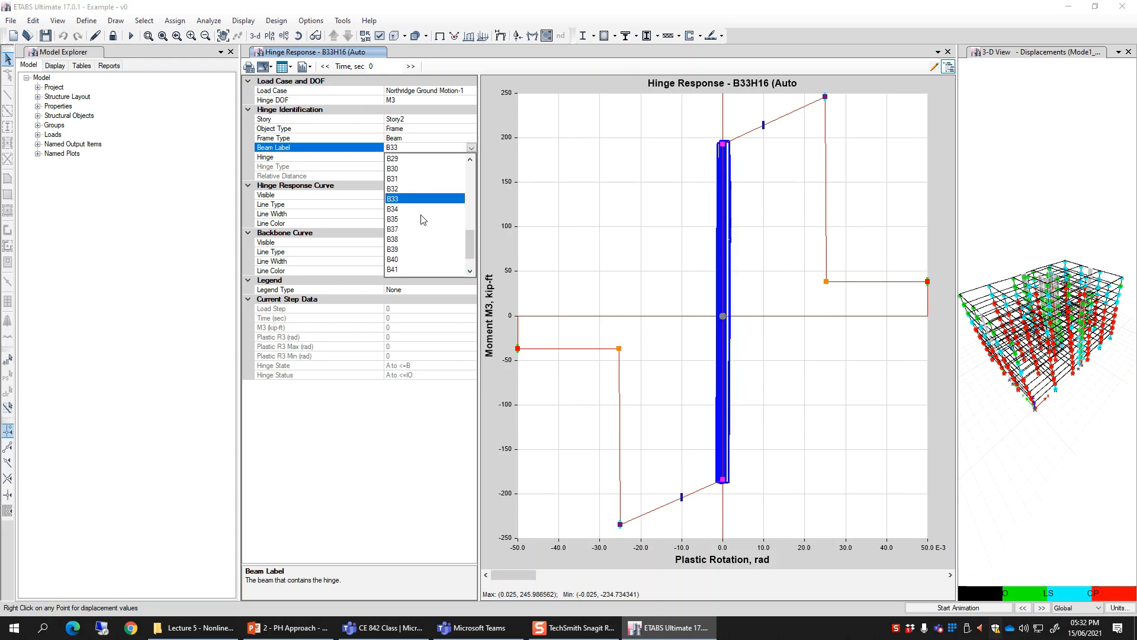
{"action": "left_click", "coordinate": [473, 148]}
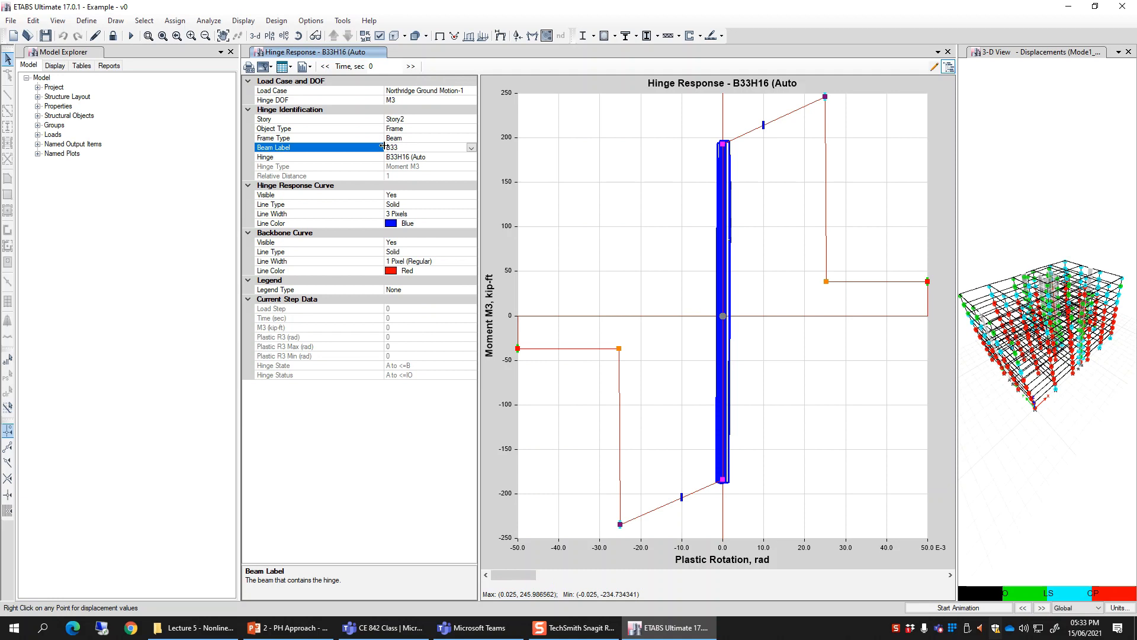
Set the hinge response time to 20 s and examine the step's moment, plastic rotation, hinge state and hinge status
{"action": "double_click", "coordinate": [372, 66]}
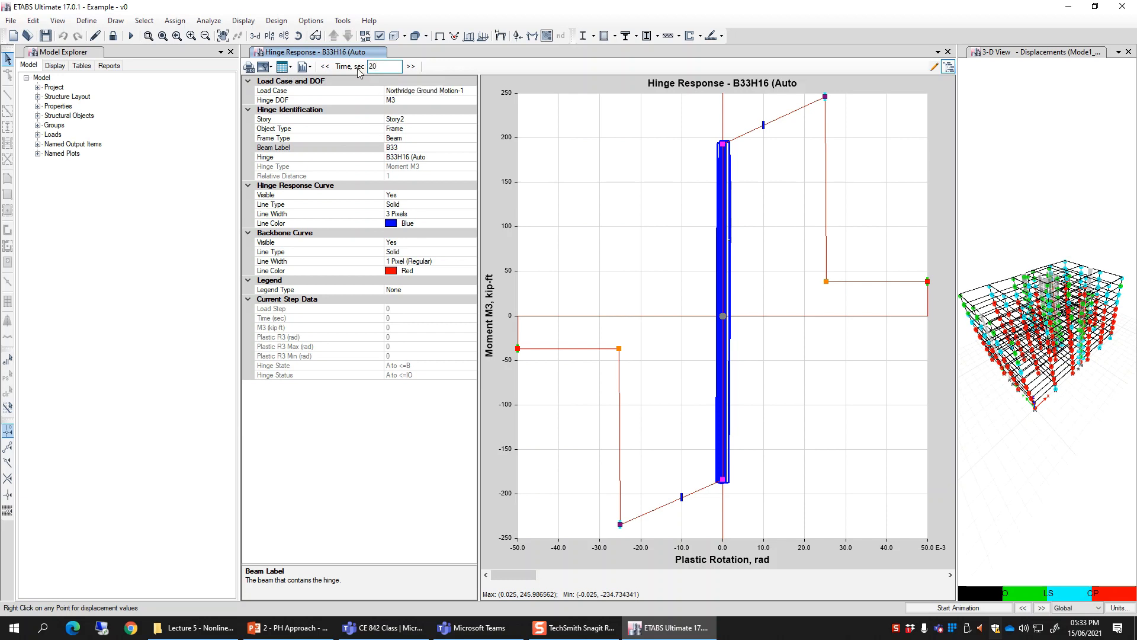
{"action": "key", "text": "Return"}
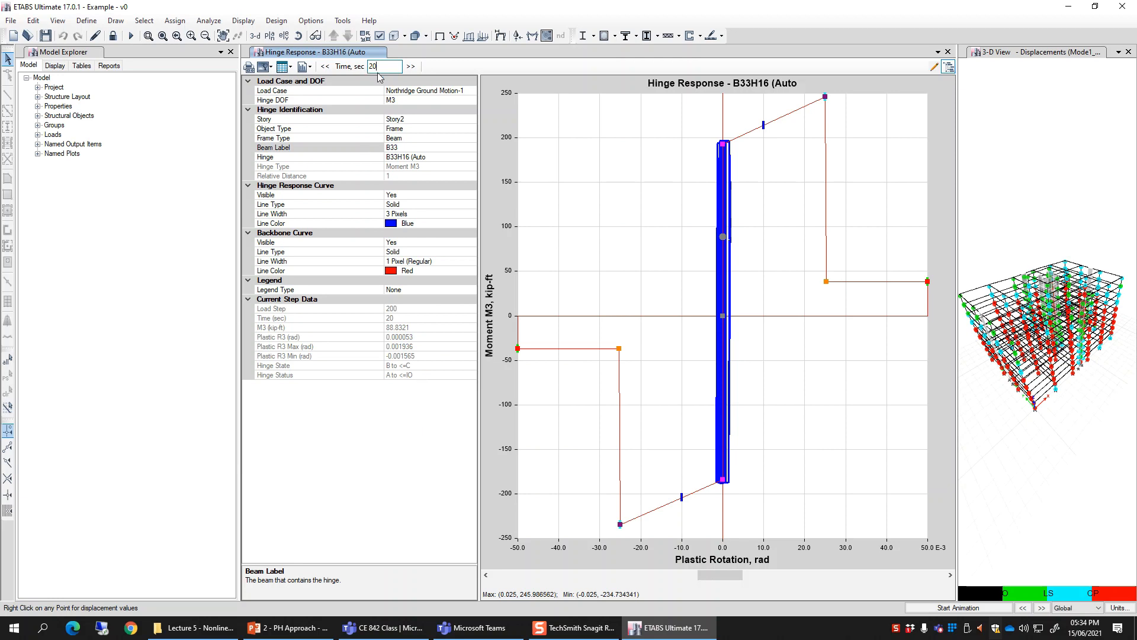
{"action": "left_click", "coordinate": [267, 337]}
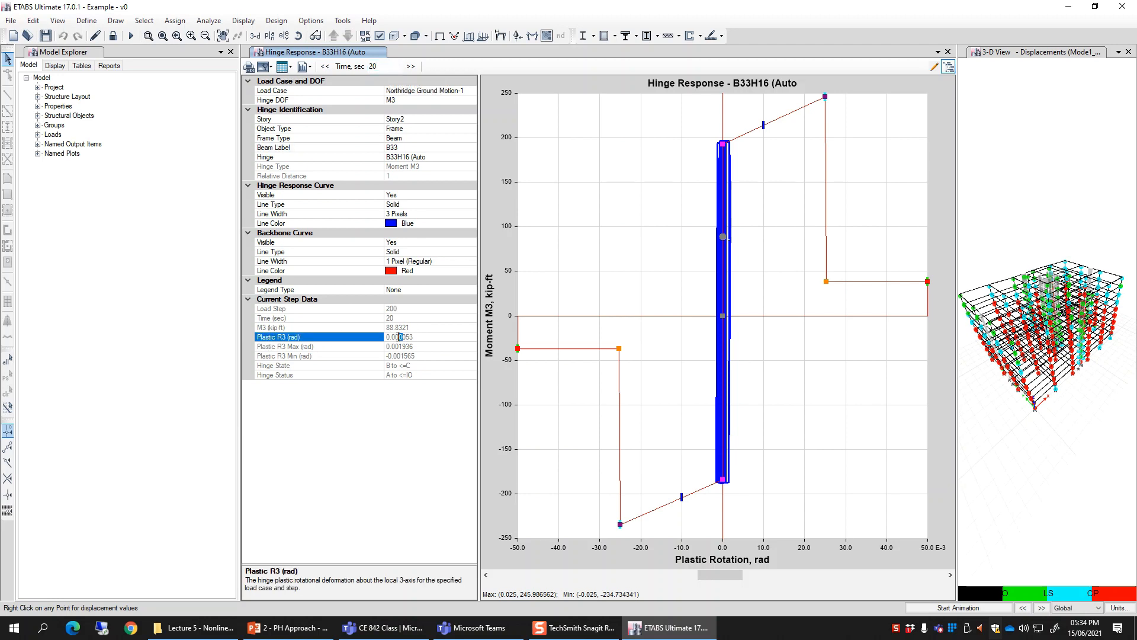
{"action": "left_click", "coordinate": [343, 327]}
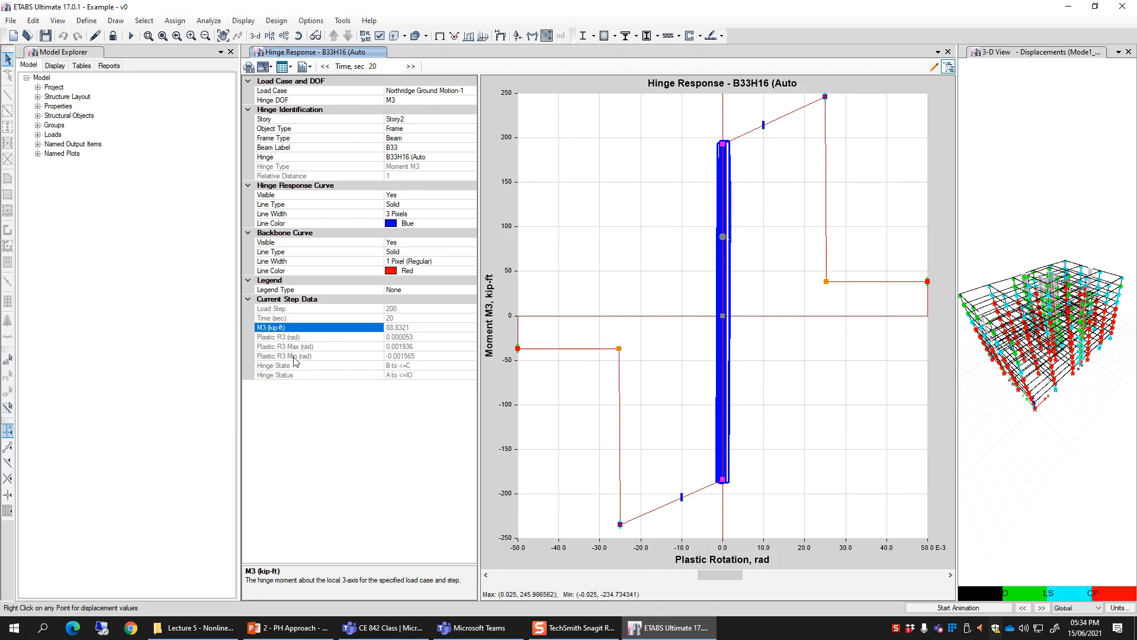
{"action": "left_click", "coordinate": [428, 348]}
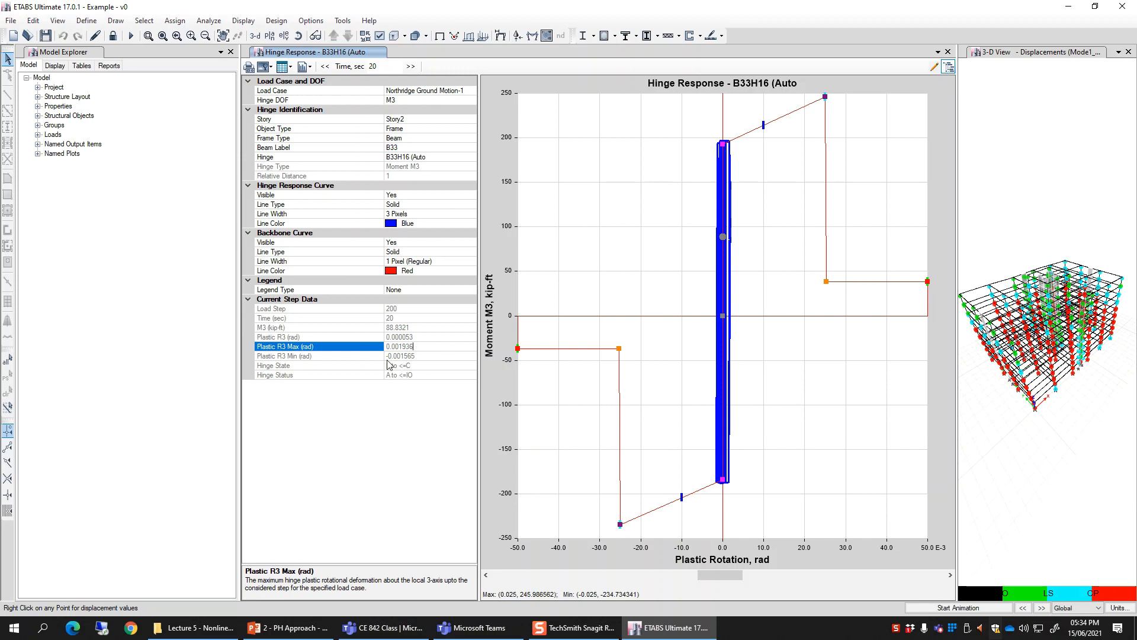
{"action": "left_click", "coordinate": [348, 366]}
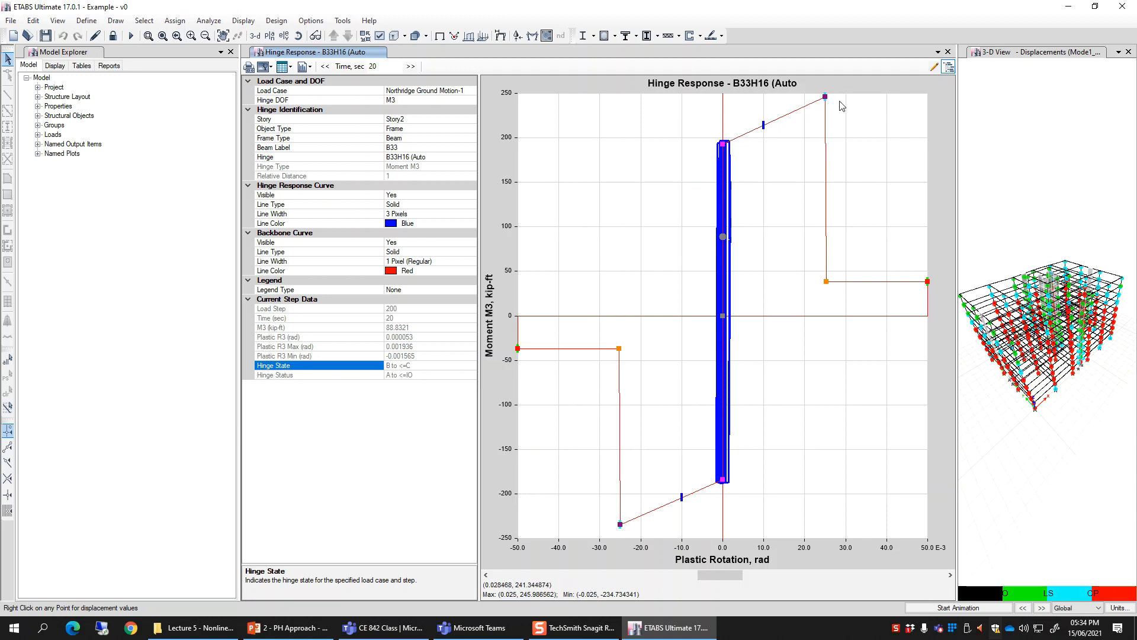
{"action": "left_click", "coordinate": [295, 378]}
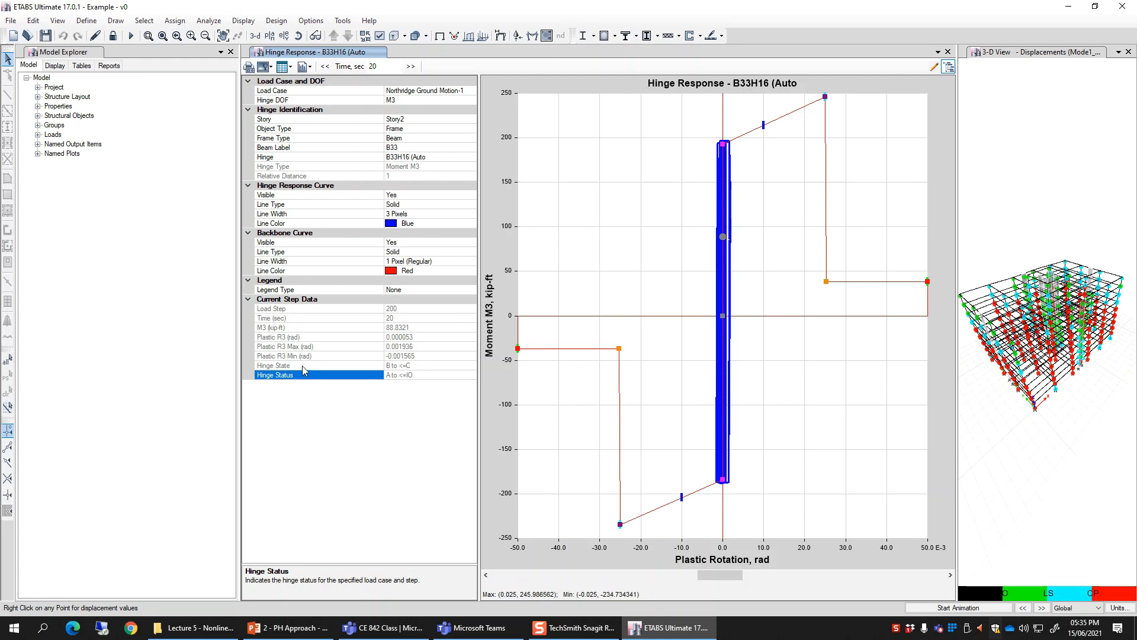
{"action": "left_click", "coordinate": [323, 365]}
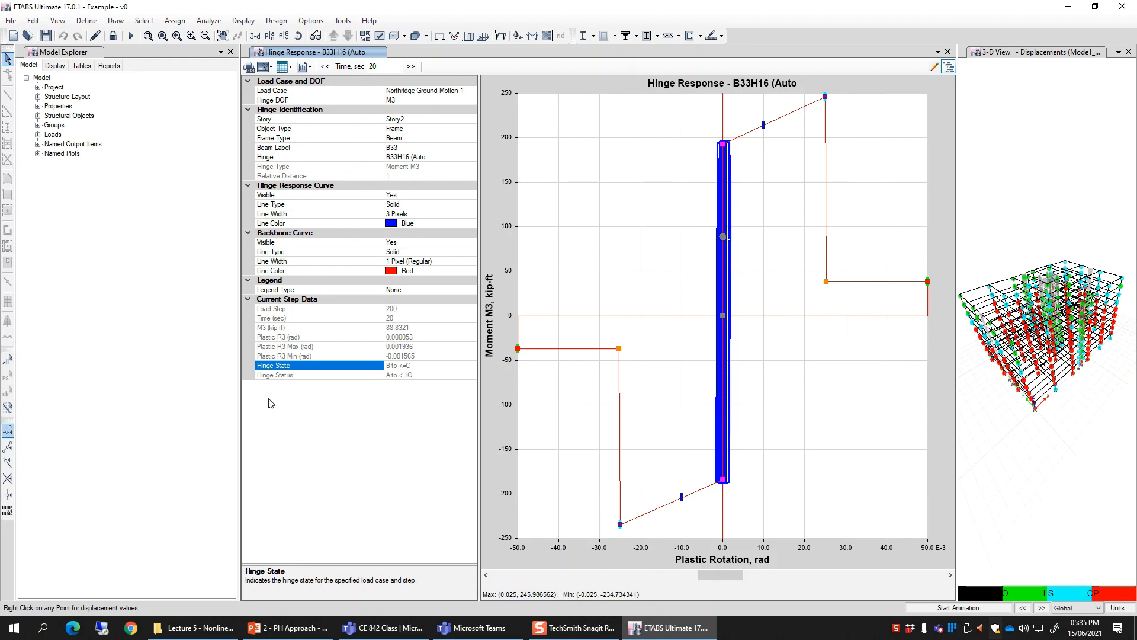
Locate the Hinge States table under the Analysis hinge results in the table chooser, and leave without displaying any table
{"action": "left_click", "coordinate": [242, 20]}
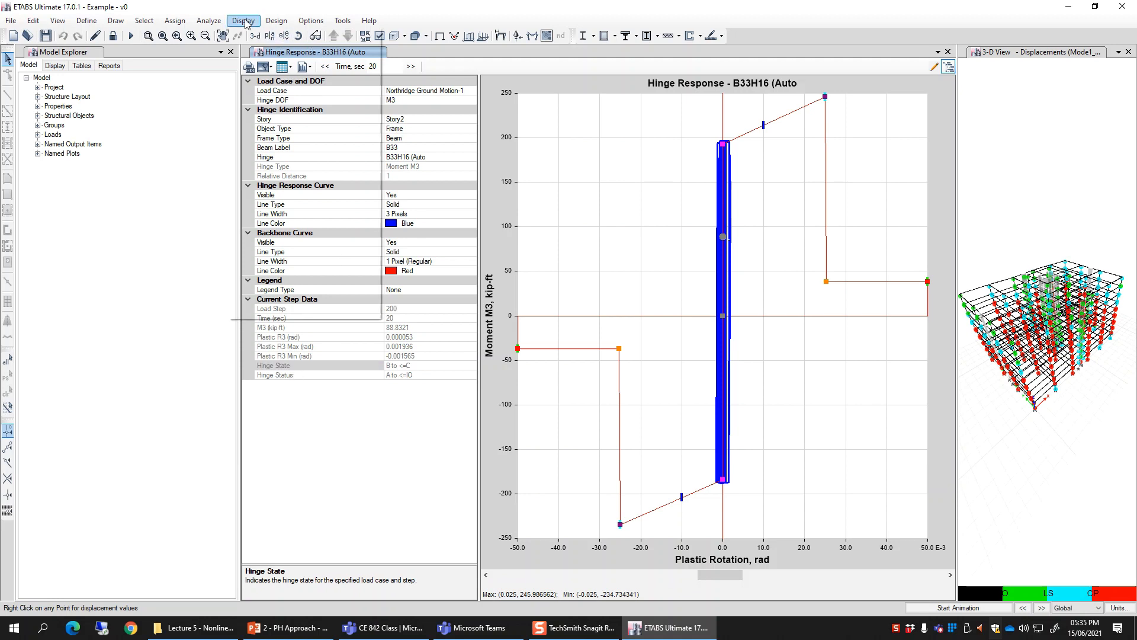
{"action": "left_click", "coordinate": [279, 311]}
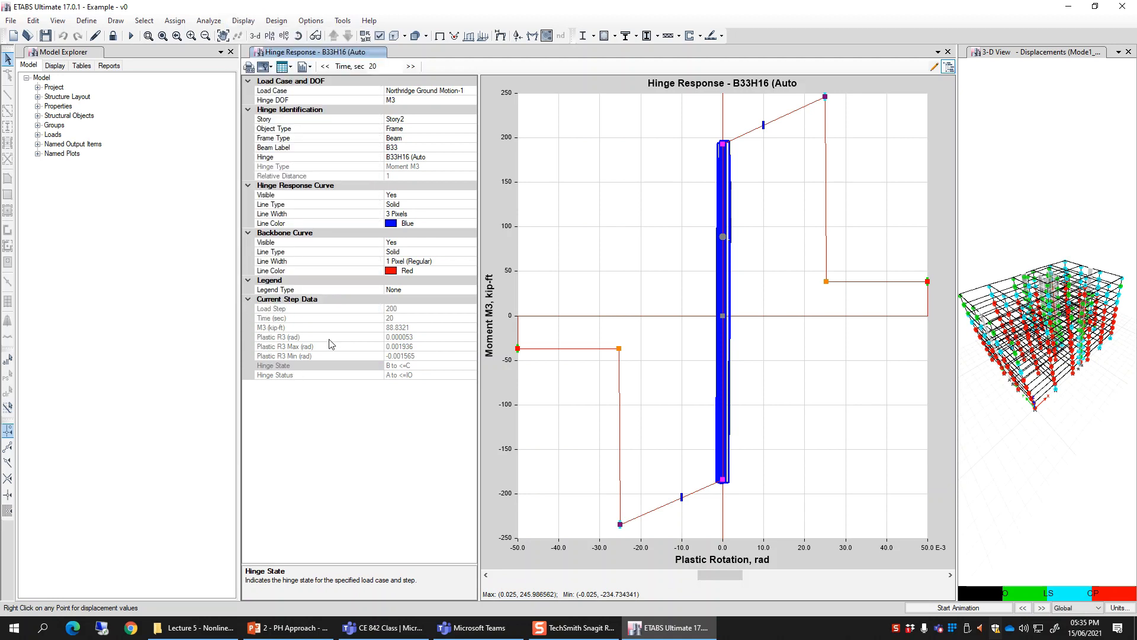
{"action": "left_click", "coordinate": [439, 159]}
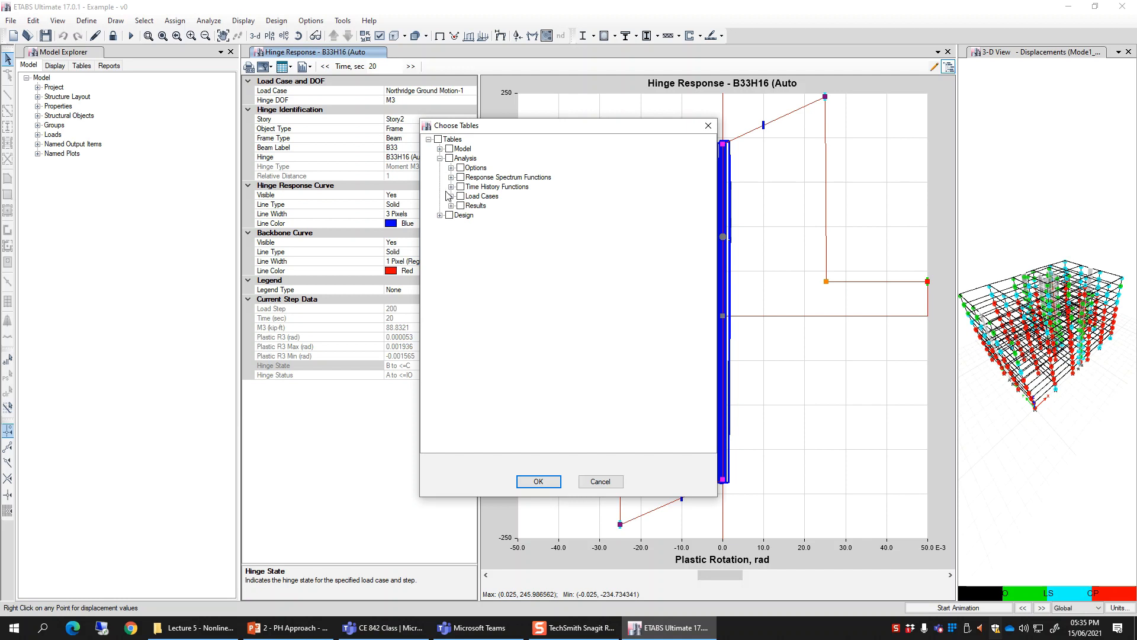
{"action": "left_click", "coordinate": [451, 205]}
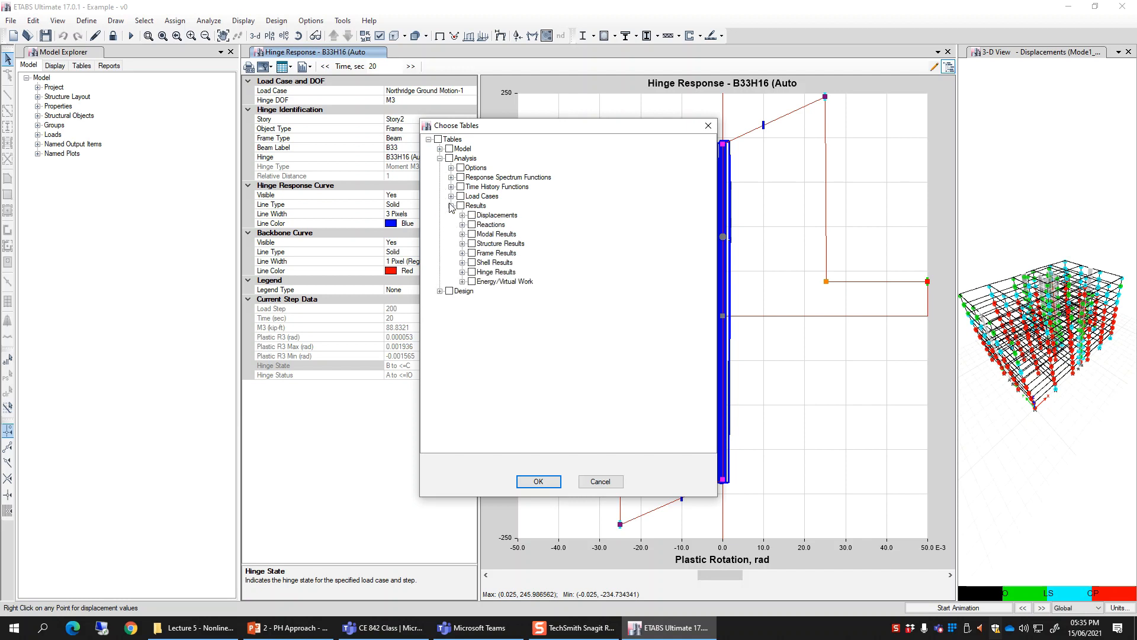
{"action": "left_click", "coordinate": [462, 272]}
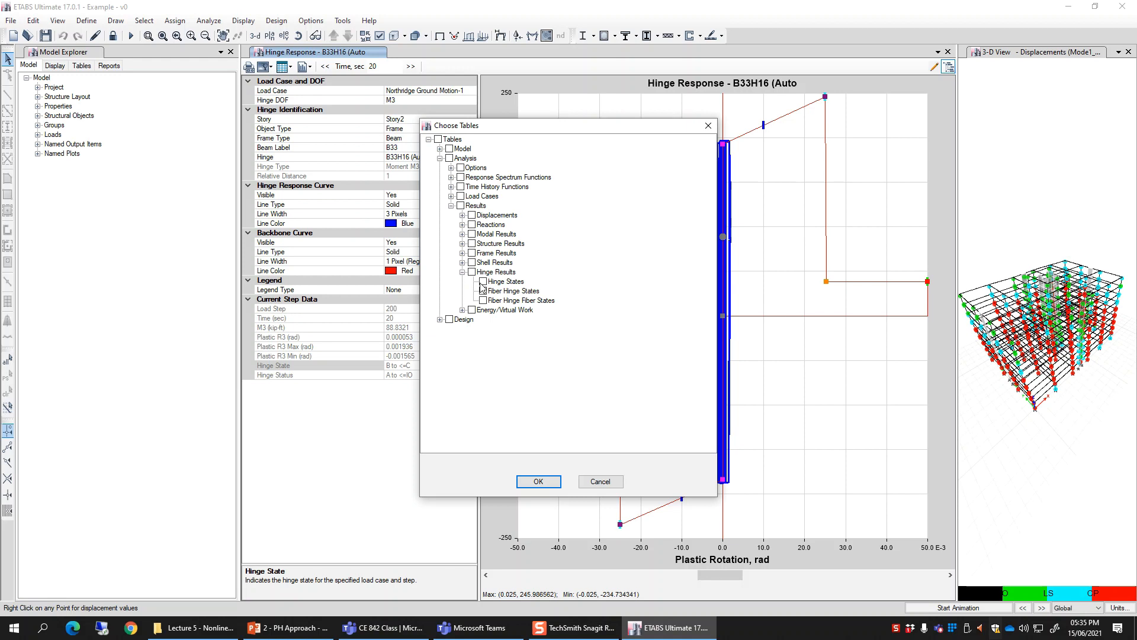
{"action": "left_click", "coordinate": [590, 482]}
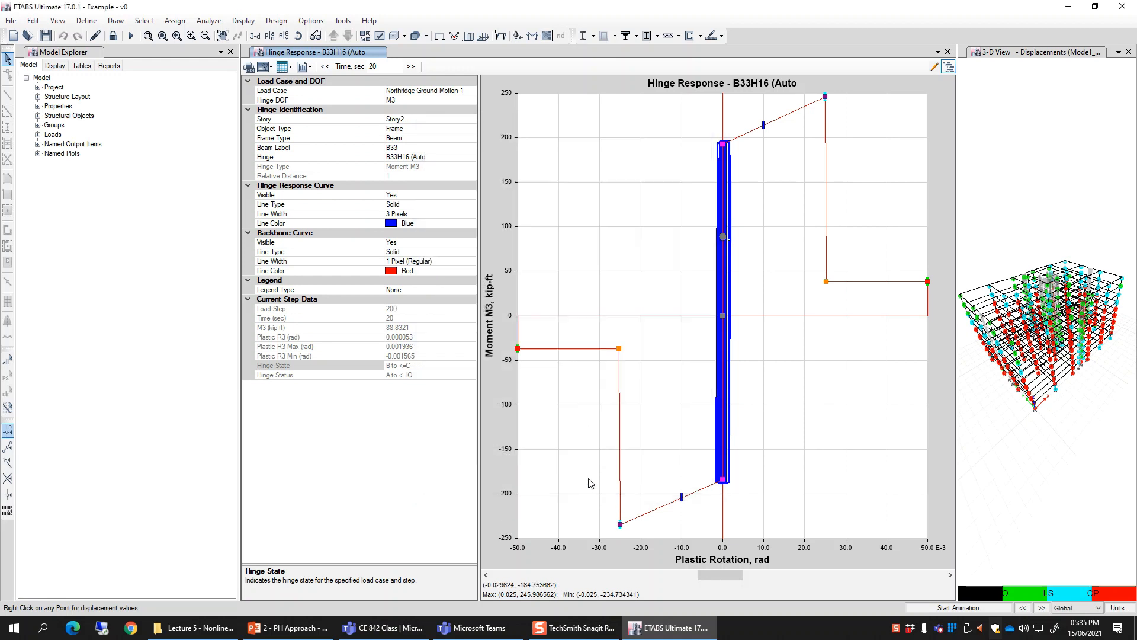
Close the hinge response plot of beam B33 and show the undeformed shape of the 3D model
{"action": "left_click", "coordinate": [371, 377]}
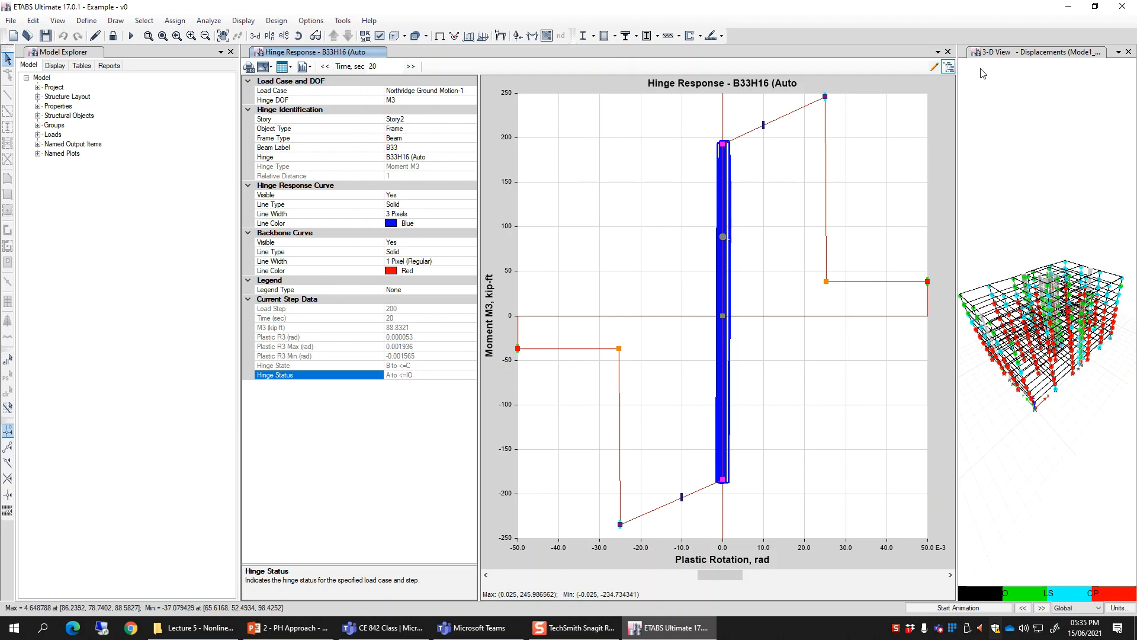
{"action": "left_click", "coordinate": [948, 53]}
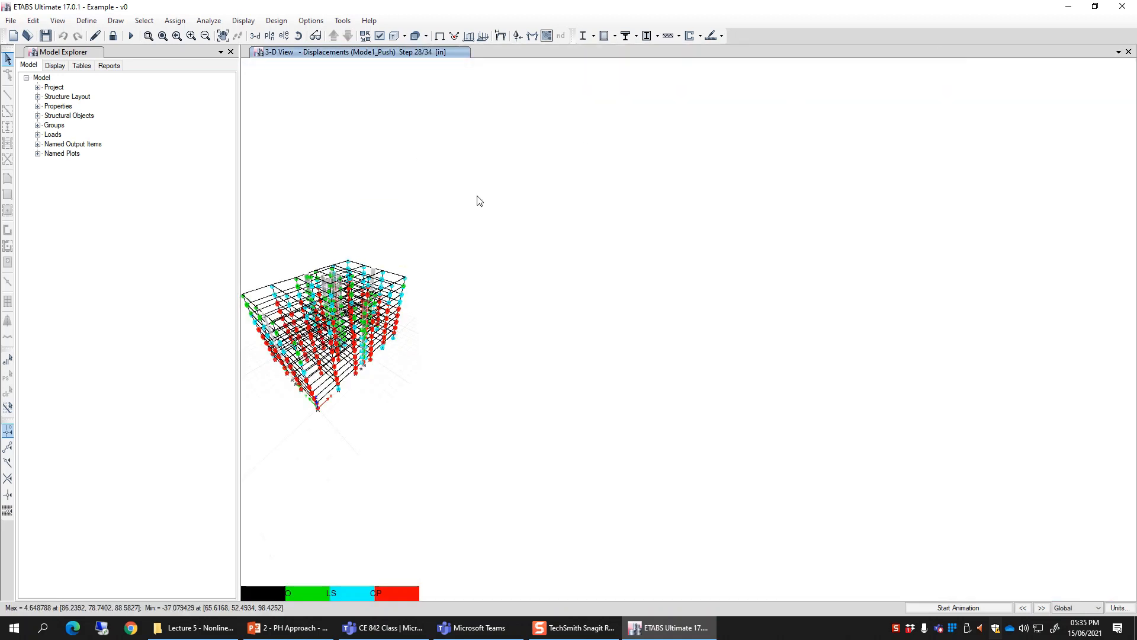
{"action": "left_click", "coordinate": [440, 36]}
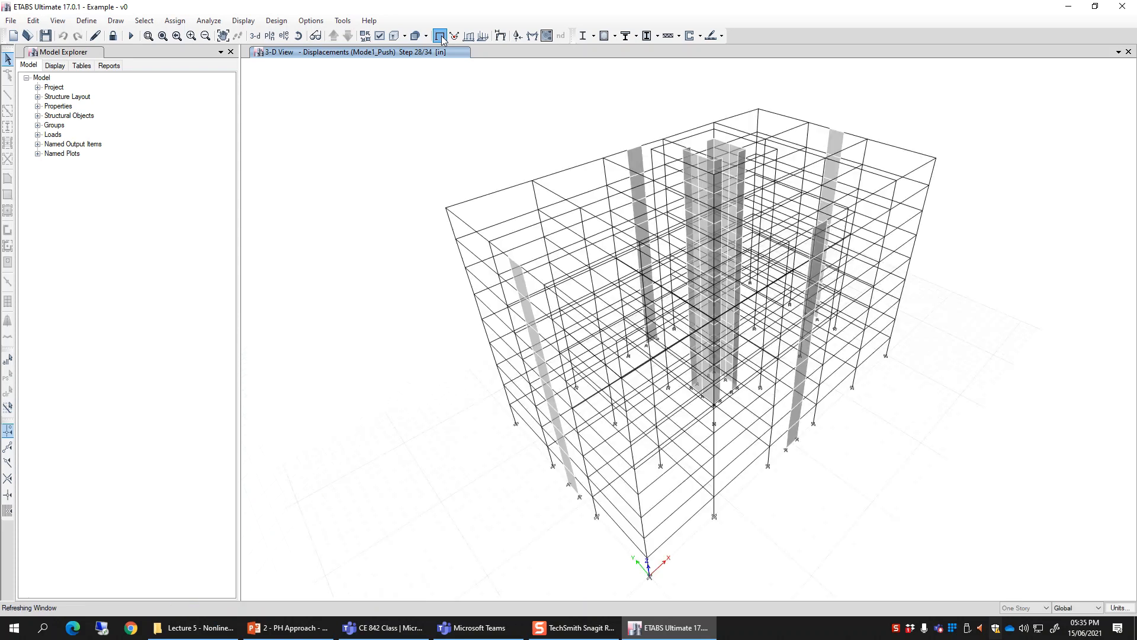
Display the Story10 plan view and move down one level to Story9
{"action": "left_click", "coordinate": [270, 35]}
{"action": "left_click", "coordinate": [619, 456]}
{"action": "left_click", "coordinate": [515, 456]}
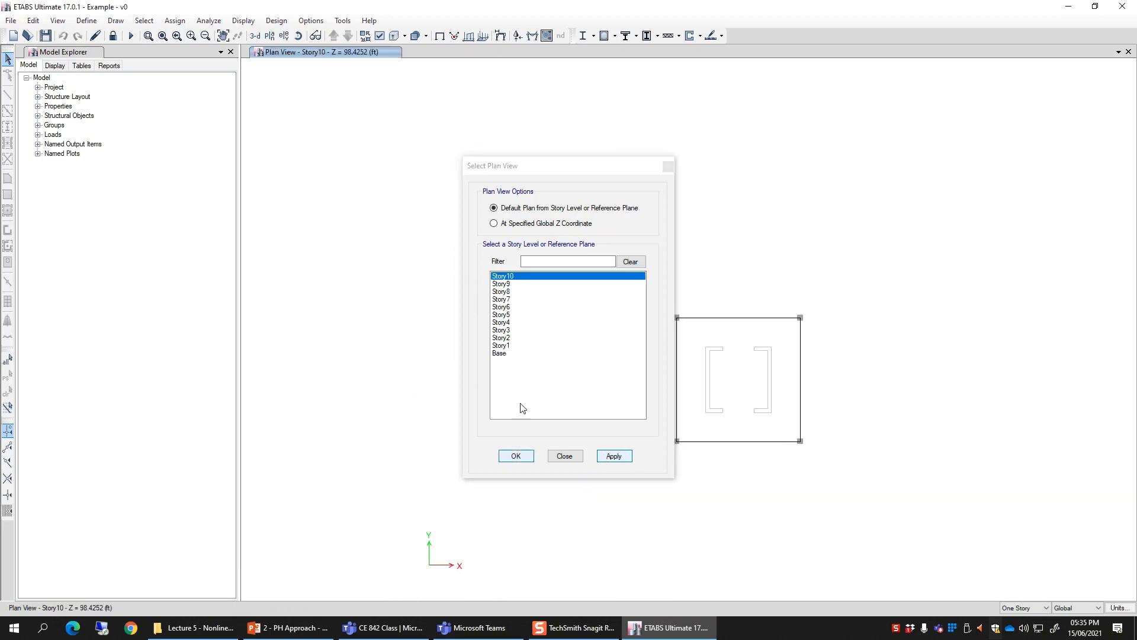
{"action": "left_click", "coordinate": [348, 35]}
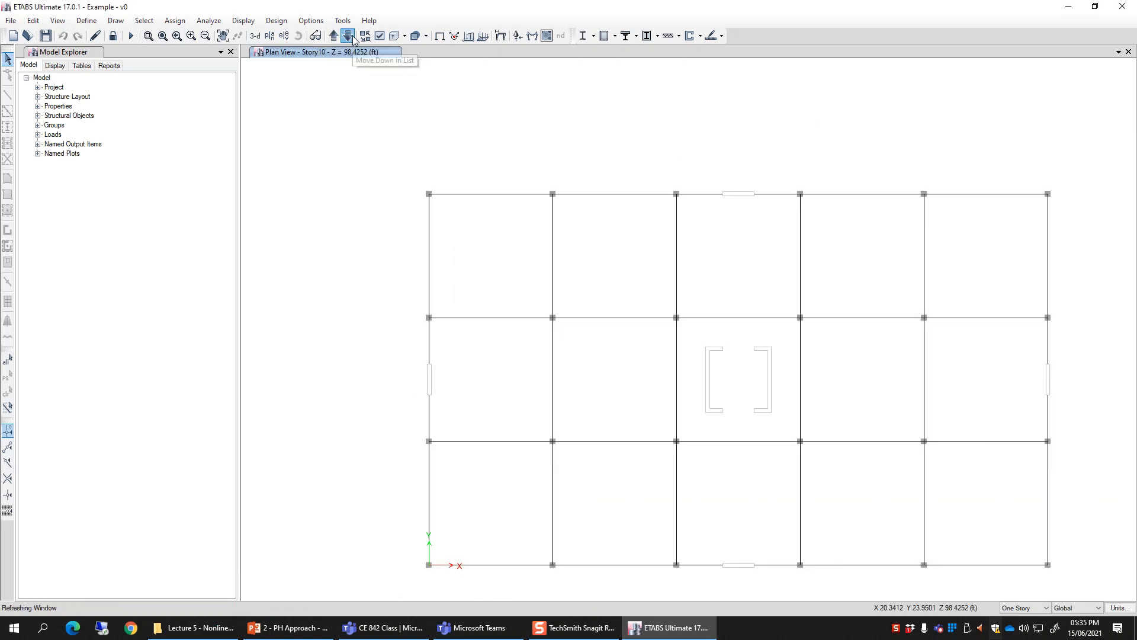
{"action": "middle_click_drag", "start_coordinate": [757, 386], "coordinate": [675, 338]}
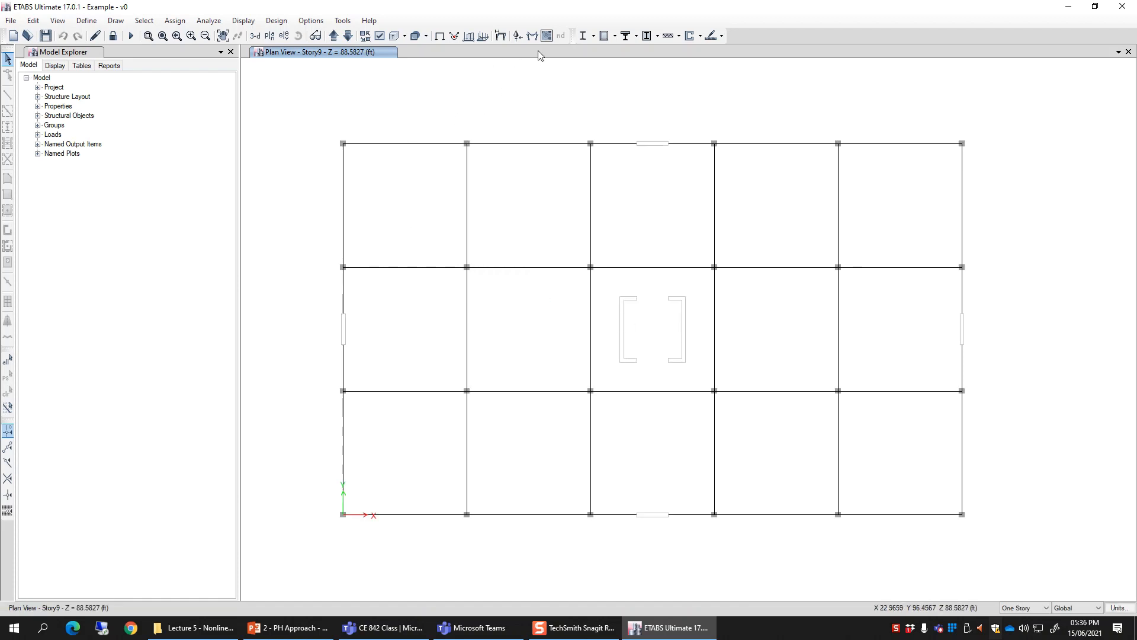
Turn on the frame labels in the plan view
{"action": "left_click", "coordinate": [379, 36]}
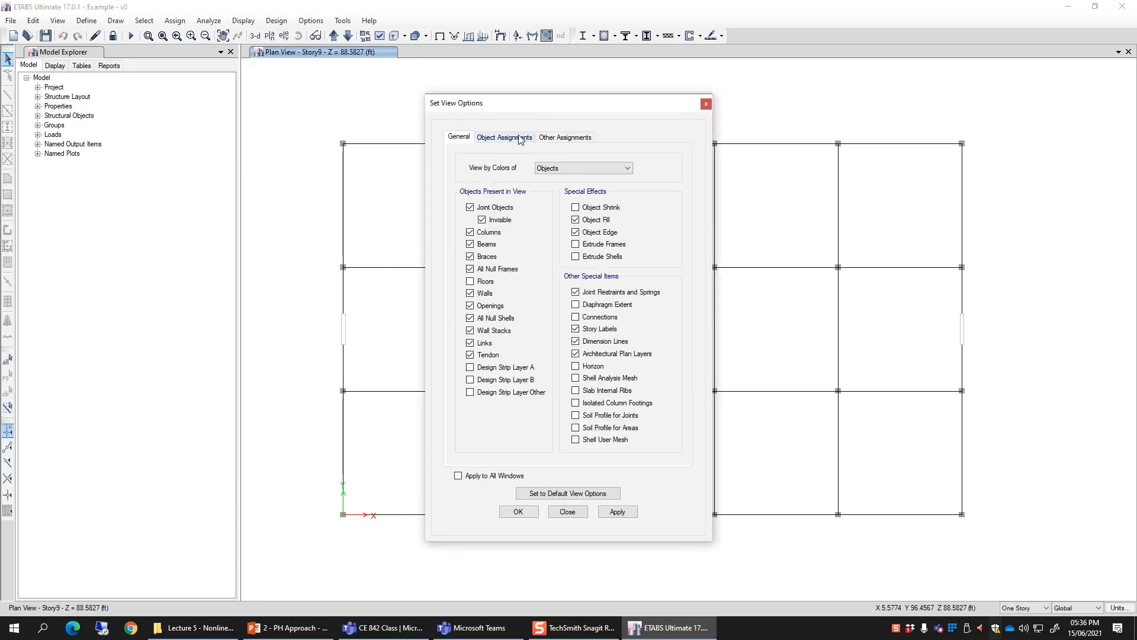
{"action": "left_click", "coordinate": [517, 139]}
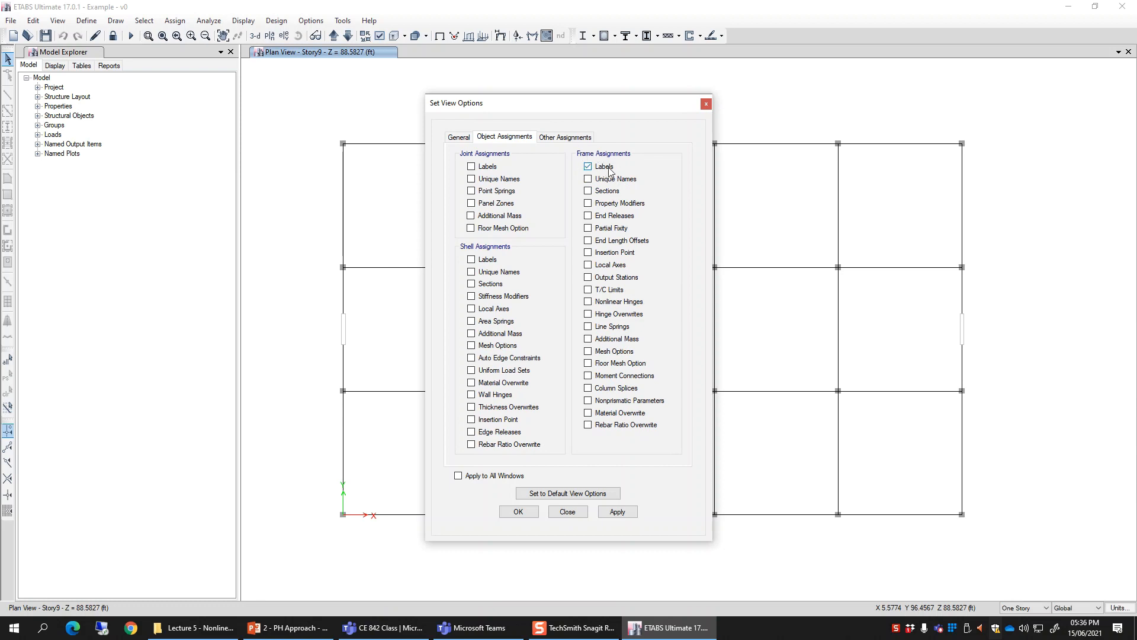
{"action": "left_click", "coordinate": [617, 513]}
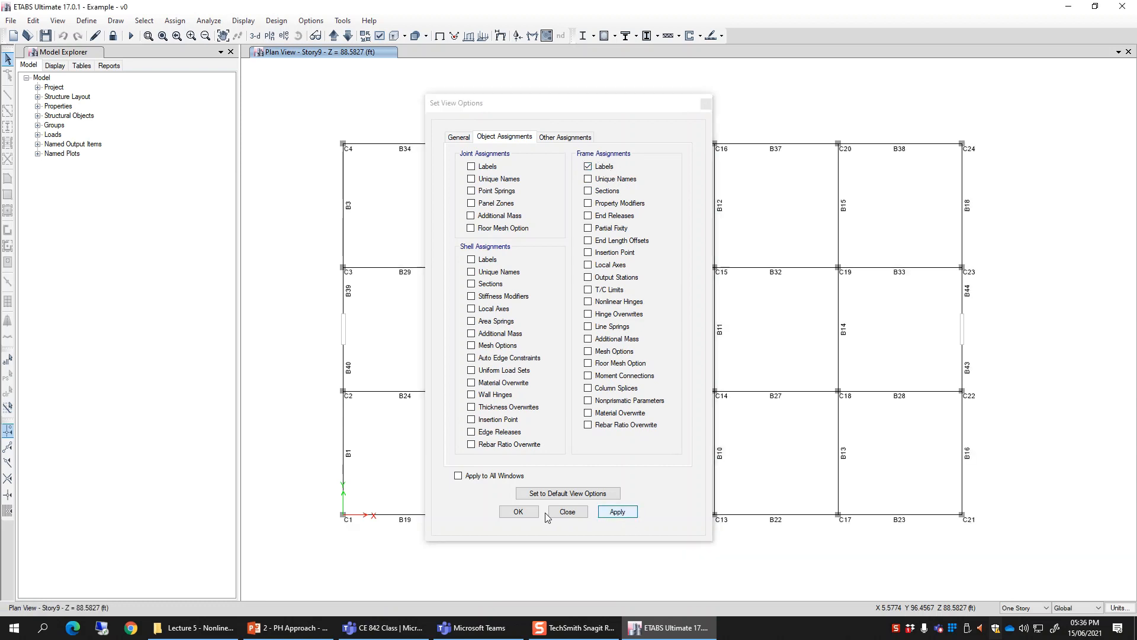
{"action": "left_click", "coordinate": [519, 511]}
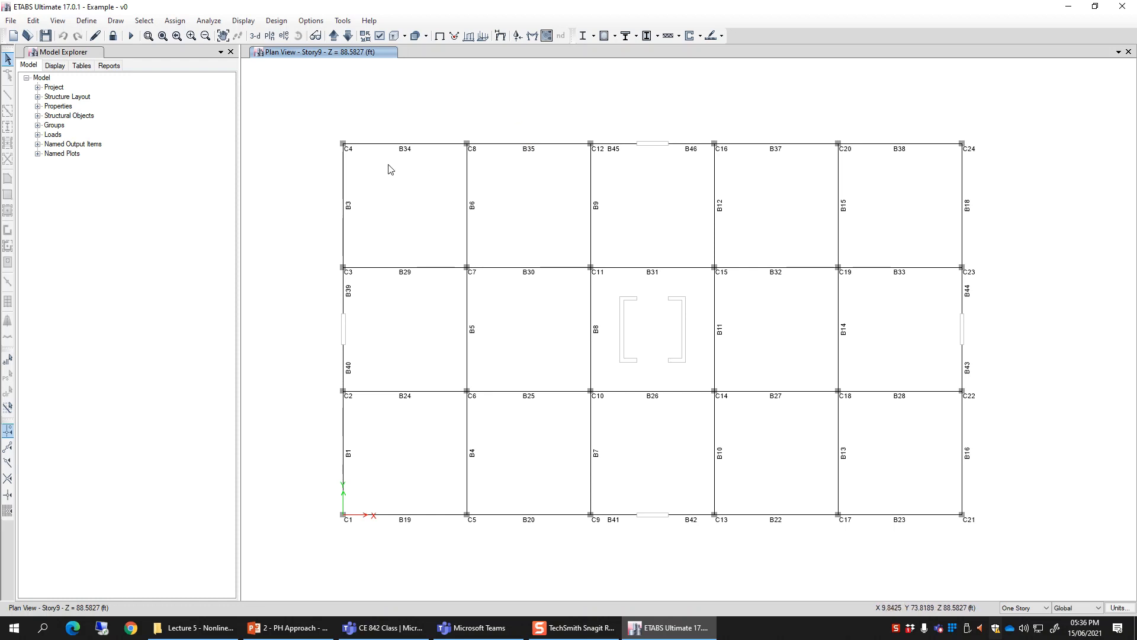
Move the labelled plan view down to Story5 and check the label of the upper-left edge beam
{"action": "left_click", "coordinate": [348, 36]}
{"action": "left_click", "coordinate": [348, 36]}
{"action": "left_click", "coordinate": [348, 36]}
{"action": "left_click", "coordinate": [348, 36]}
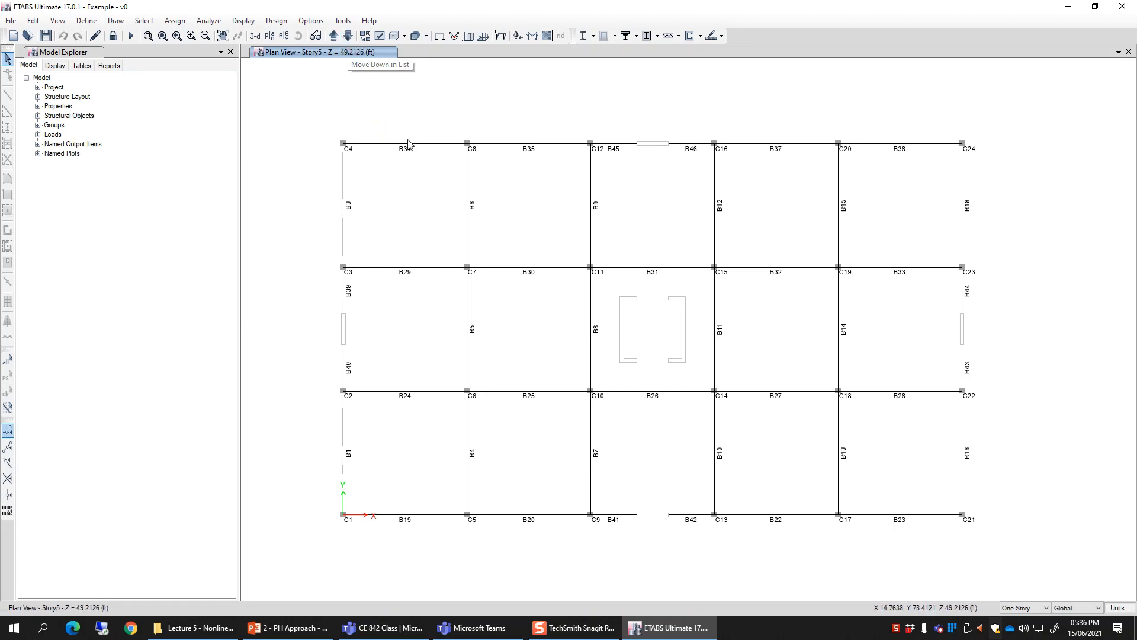
{"action": "left_click_drag", "start_coordinate": [385, 128], "coordinate": [436, 172]}
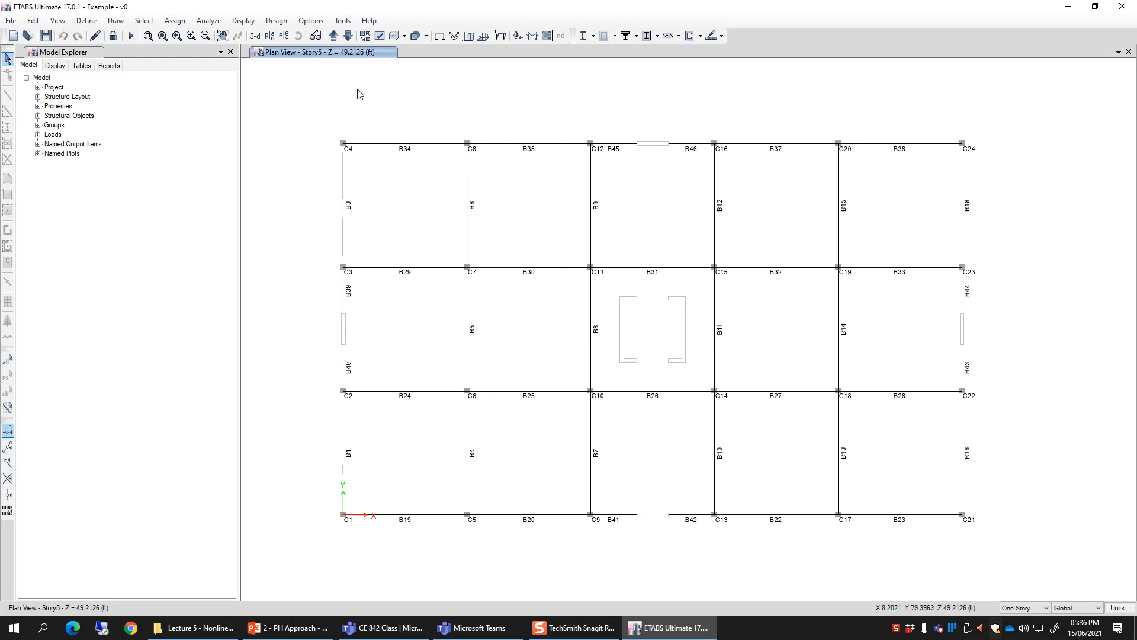
Step the plan view through the lower stories and back up to Story6, comparing the label of beam B34 between levels
{"action": "left_click", "coordinate": [348, 36]}
{"action": "left_click", "coordinate": [348, 36]}
{"action": "left_click", "coordinate": [349, 37]}
{"action": "left_click", "coordinate": [349, 36]}
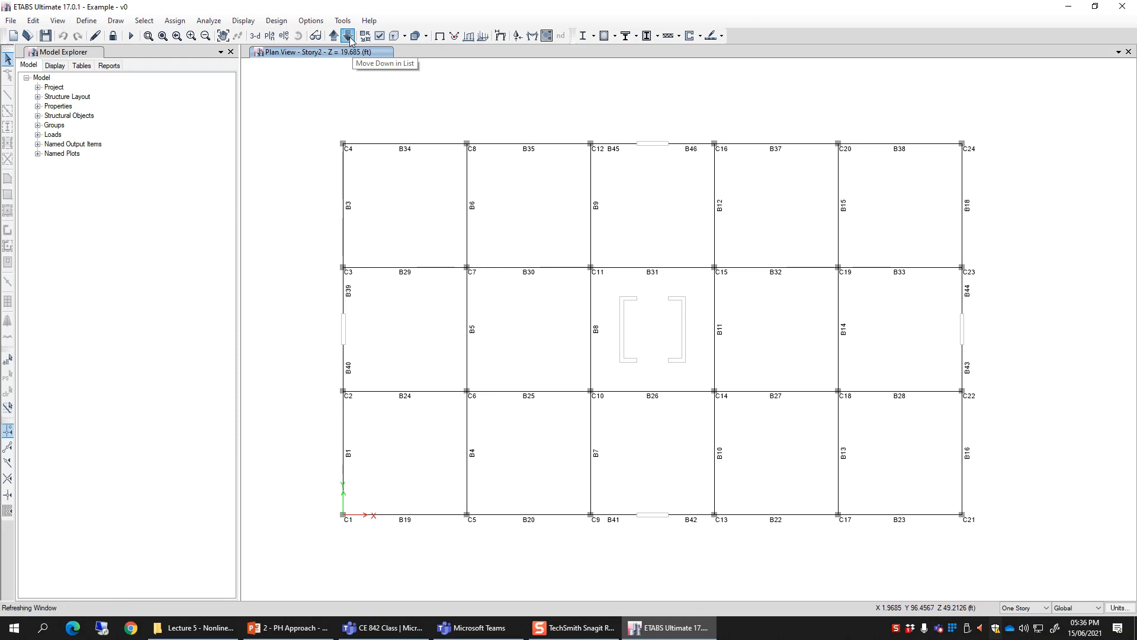
{"action": "left_click", "coordinate": [334, 37]}
{"action": "left_click", "coordinate": [334, 37]}
{"action": "left_click", "coordinate": [334, 37]}
{"action": "left_click", "coordinate": [334, 37]}
{"action": "left_click", "coordinate": [334, 36]}
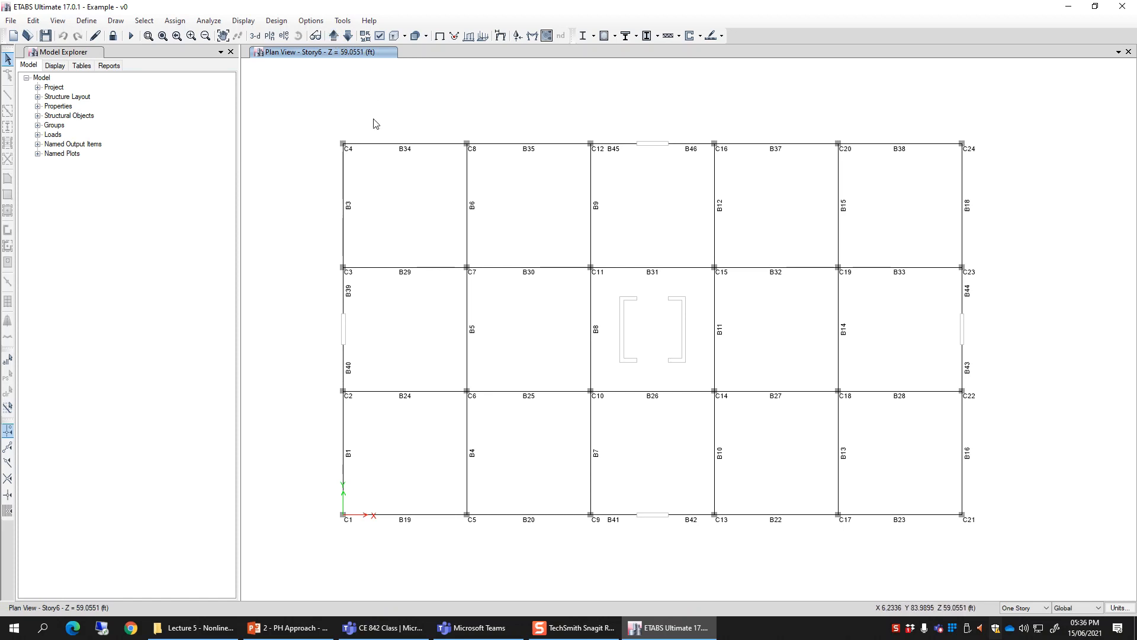
{"action": "left_click_drag", "start_coordinate": [374, 123], "coordinate": [447, 178]}
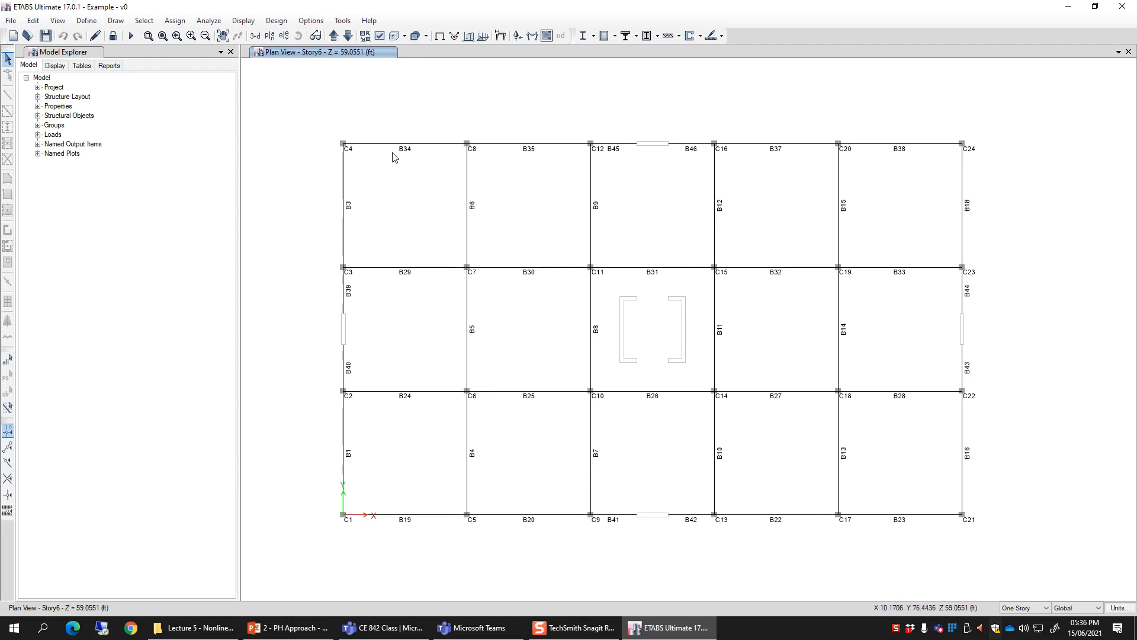
Window-select the joint and frames meeting at column C8 on the Story6 plan, and toggle the selection of column C8 and beam B34
{"action": "left_click_drag", "start_coordinate": [390, 124], "coordinate": [435, 170]}
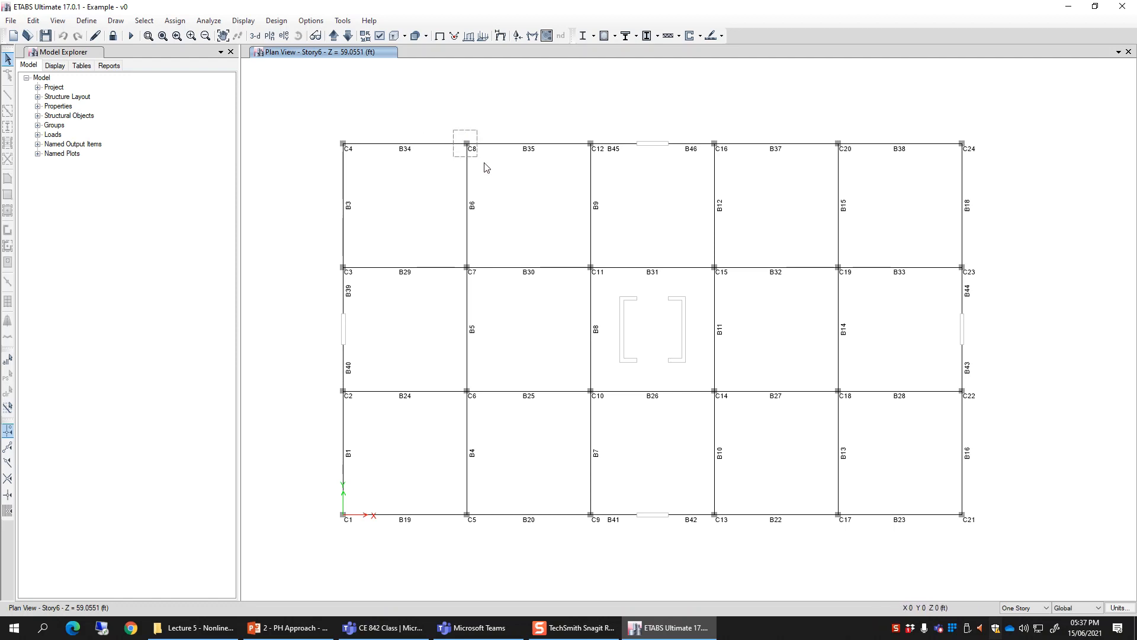
{"action": "left_click_drag", "start_coordinate": [489, 171], "coordinate": [452, 117]}
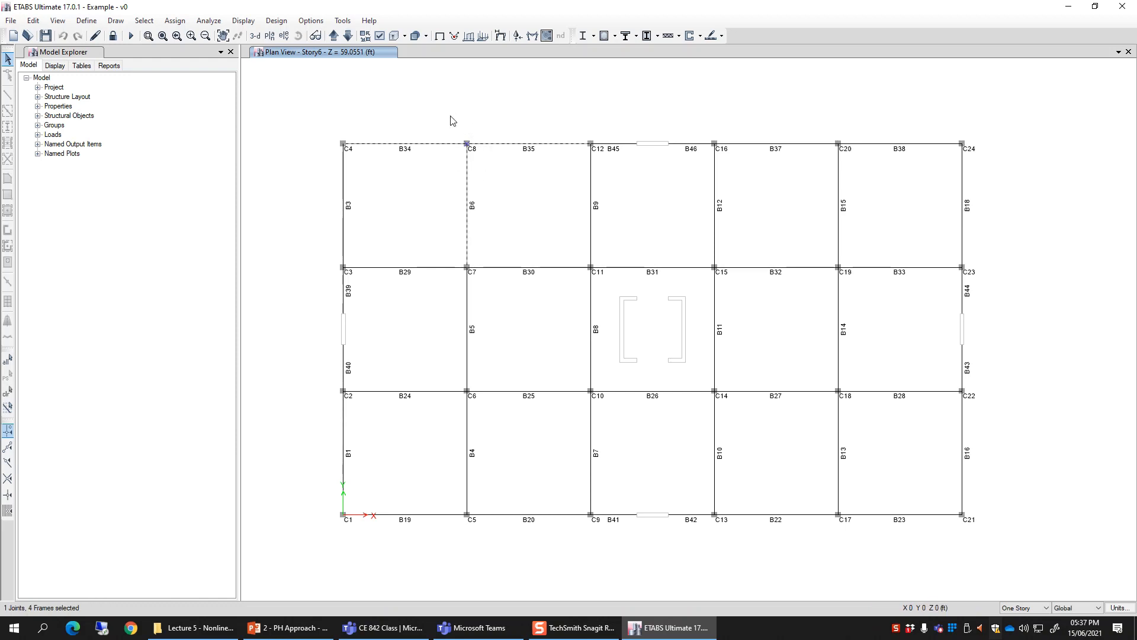
{"action": "left_click", "coordinate": [468, 146]}
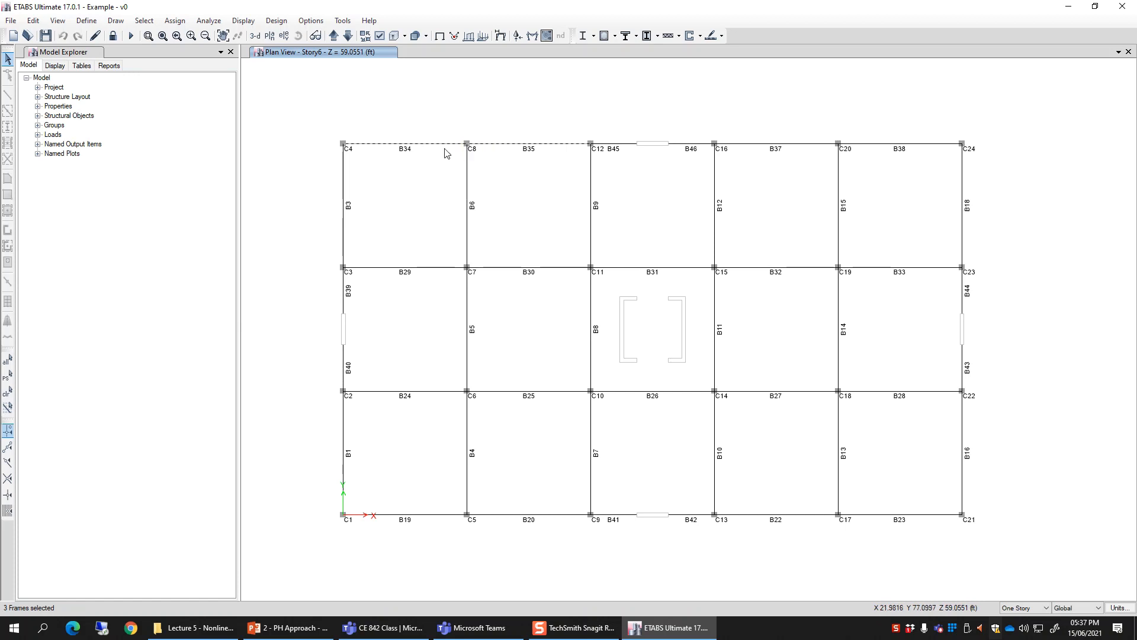
{"action": "left_click", "coordinate": [448, 146]}
Replace the frame labels with frame unique names in the Story6 plan view
{"action": "left_click", "coordinate": [379, 36]}
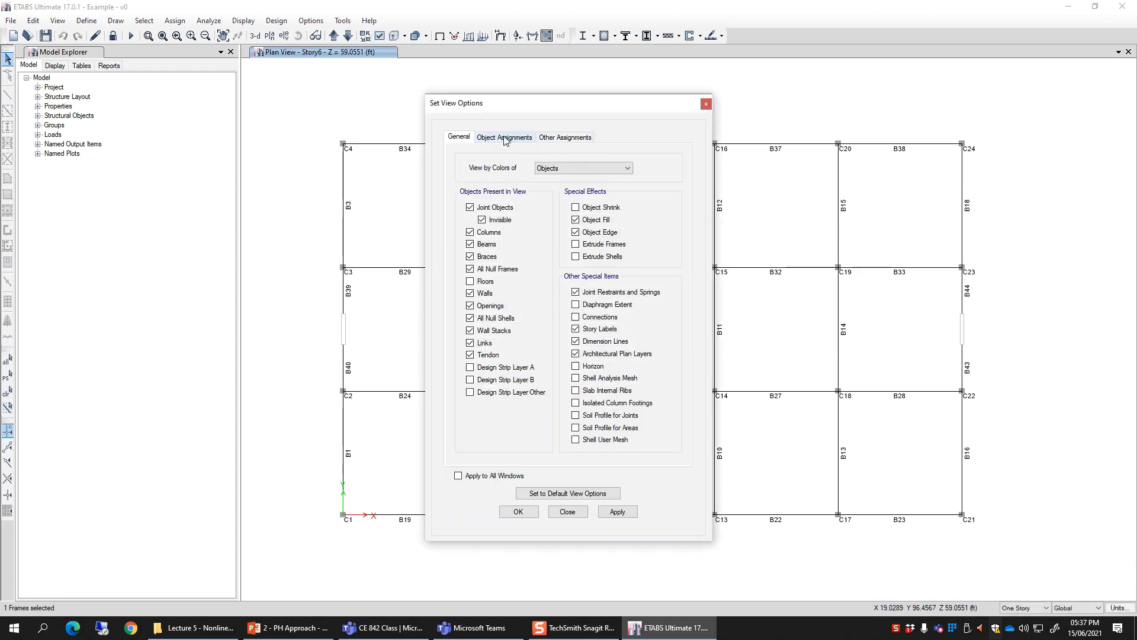
{"action": "left_click_drag", "start_coordinate": [495, 111], "coordinate": [609, 75]}
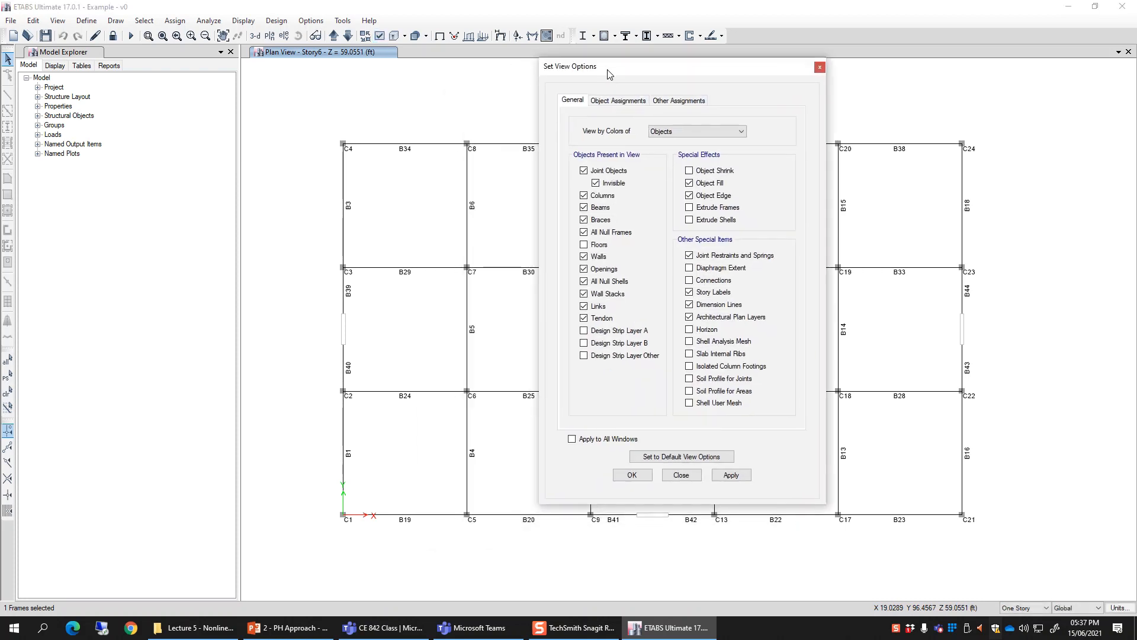
{"action": "left_click", "coordinate": [618, 100]}
{"action": "left_click", "coordinate": [702, 129]}
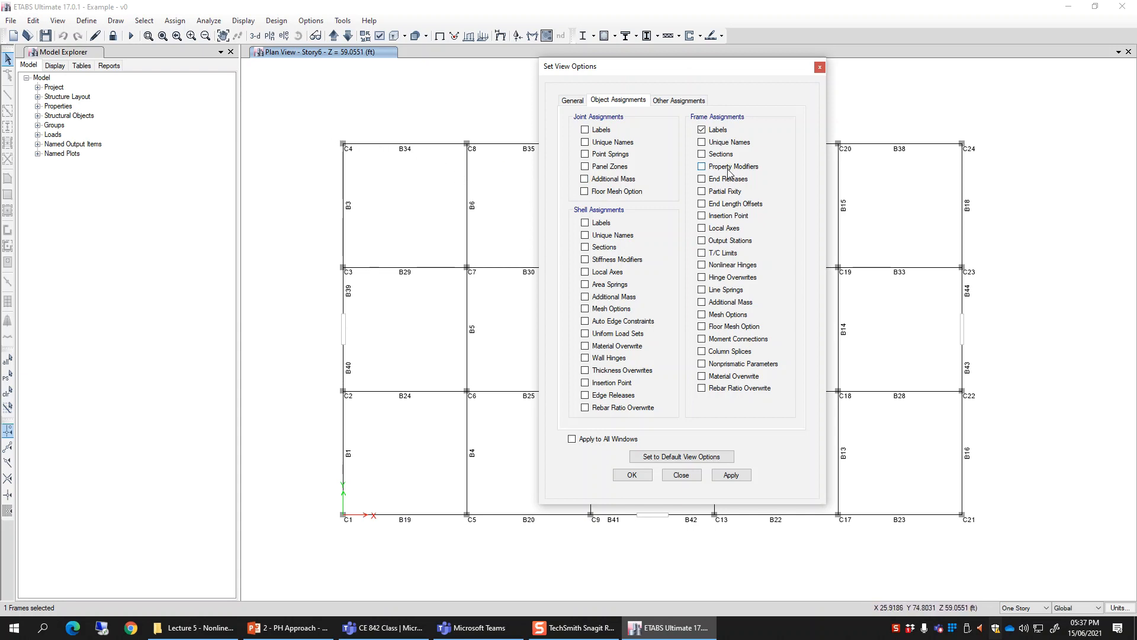
{"action": "left_click", "coordinate": [702, 143]}
{"action": "left_click", "coordinate": [746, 476]}
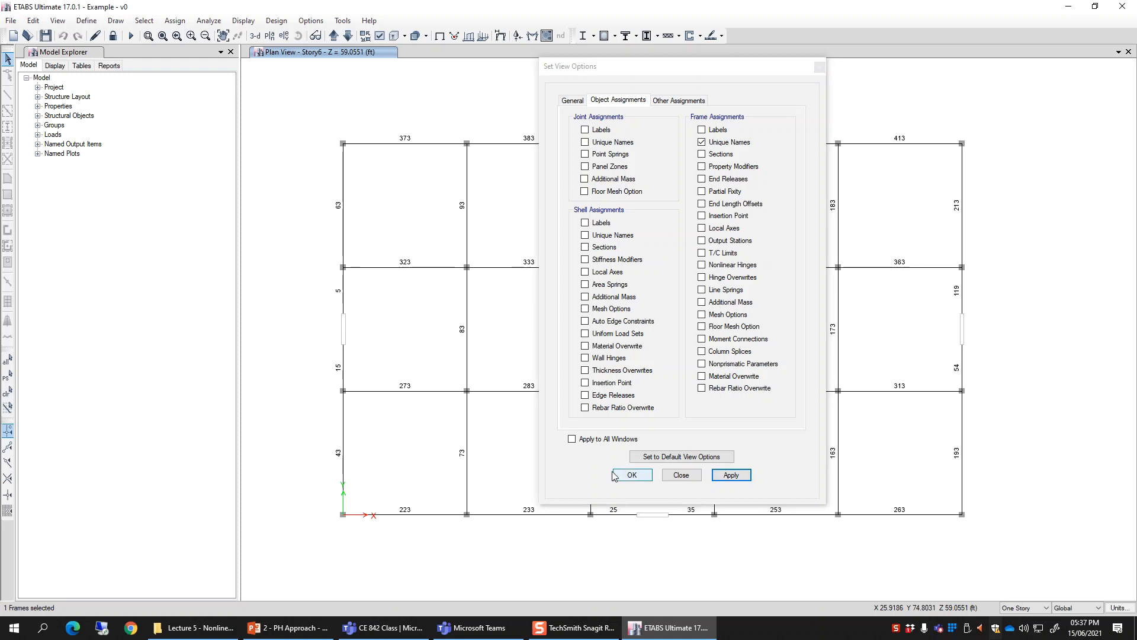
{"action": "key", "text": "Return"}
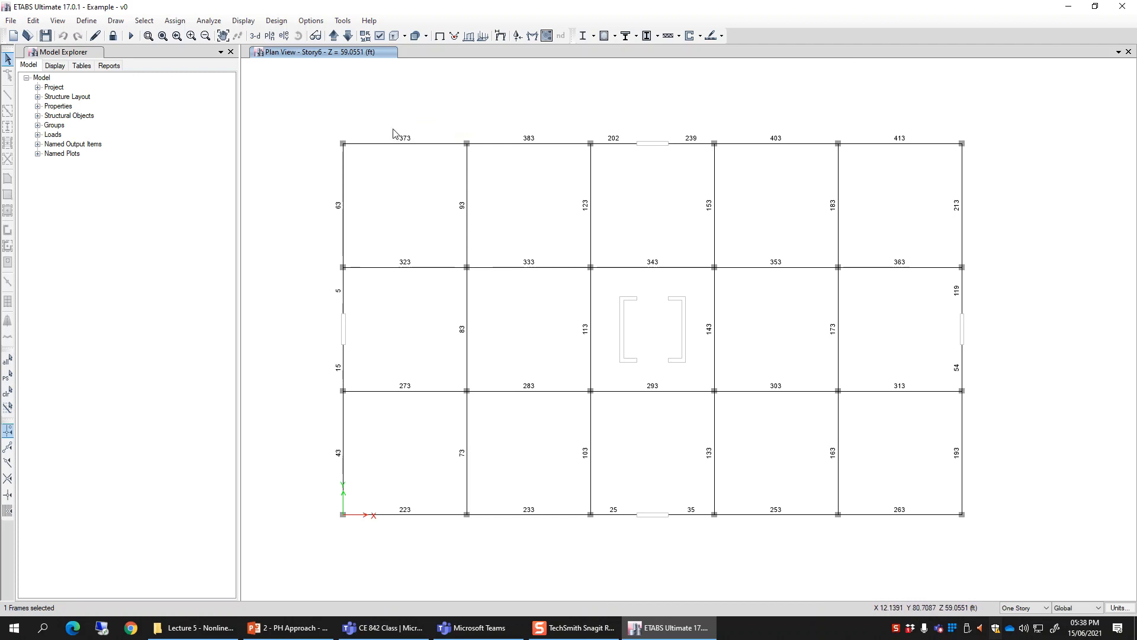
Move the plan view down to Story5 and compare the unique name of the upper-left edge beam
{"action": "left_click", "coordinate": [348, 36]}
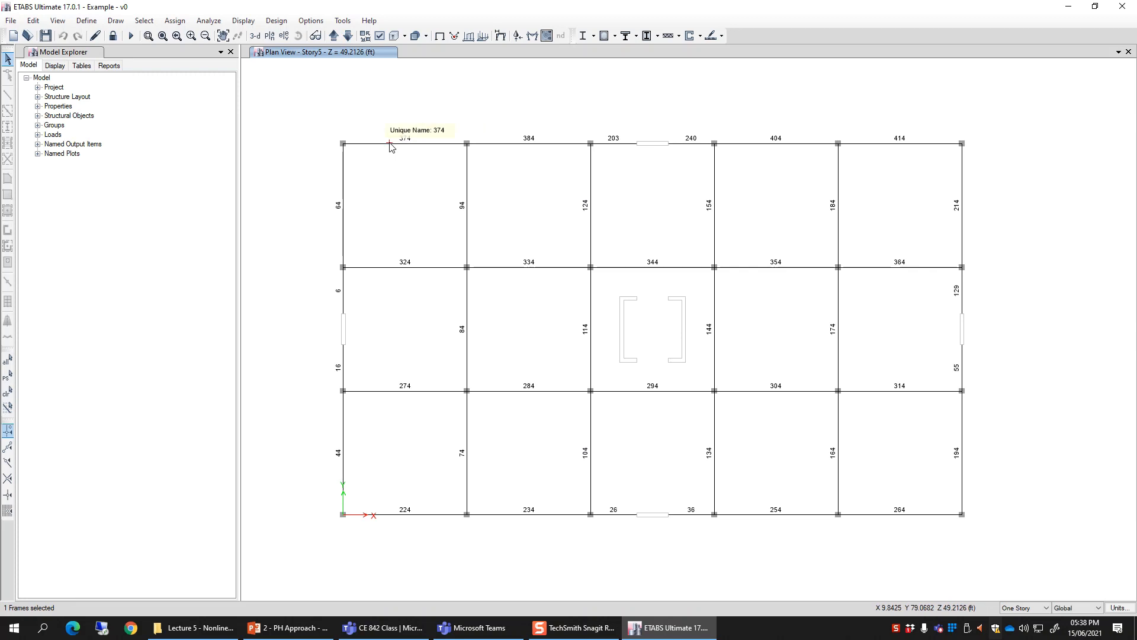
{"action": "left_click_drag", "start_coordinate": [375, 109], "coordinate": [419, 112]}
{"action": "left_click", "coordinate": [241, 22]}
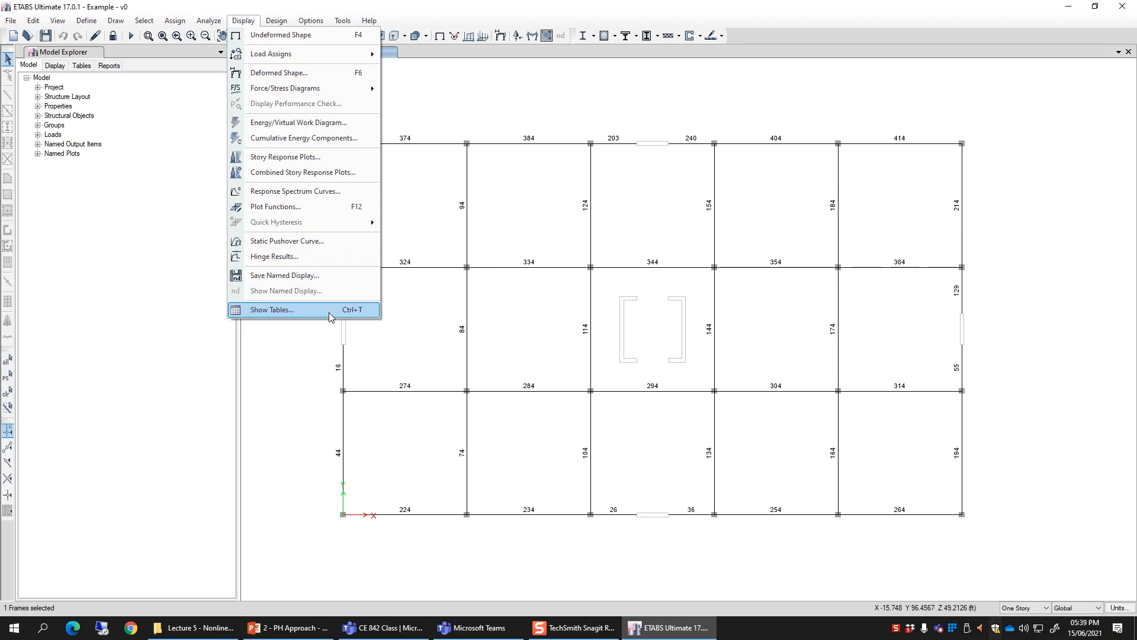
{"action": "left_click", "coordinate": [700, 357]}
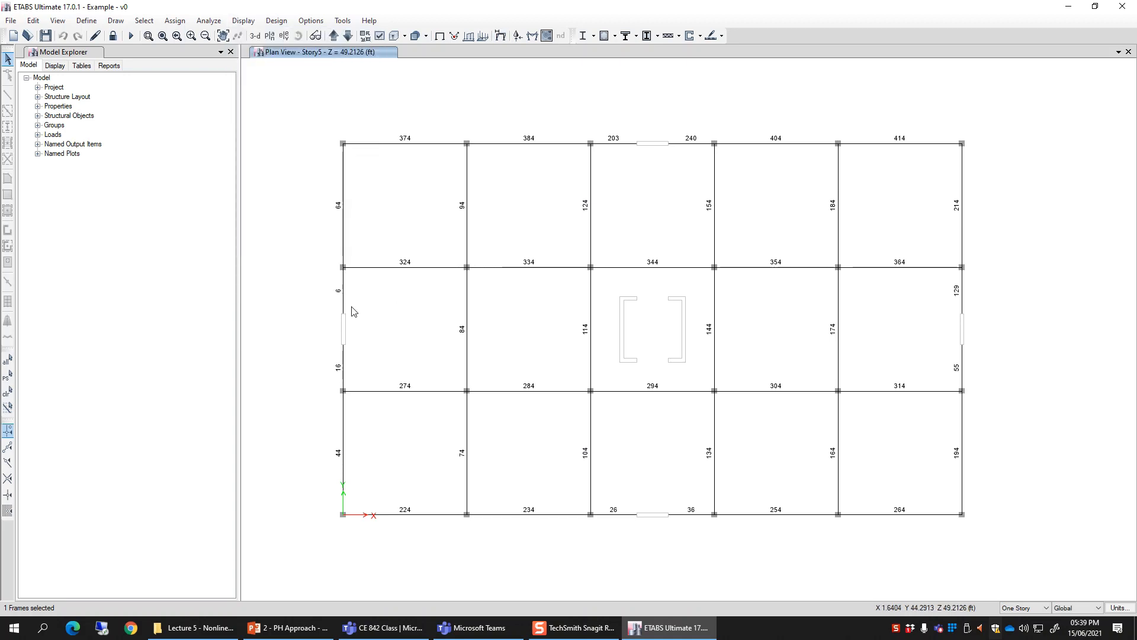
Display the Cumulative Energy Components plot for the Mode1_Push load case
{"action": "left_click", "coordinate": [241, 25]}
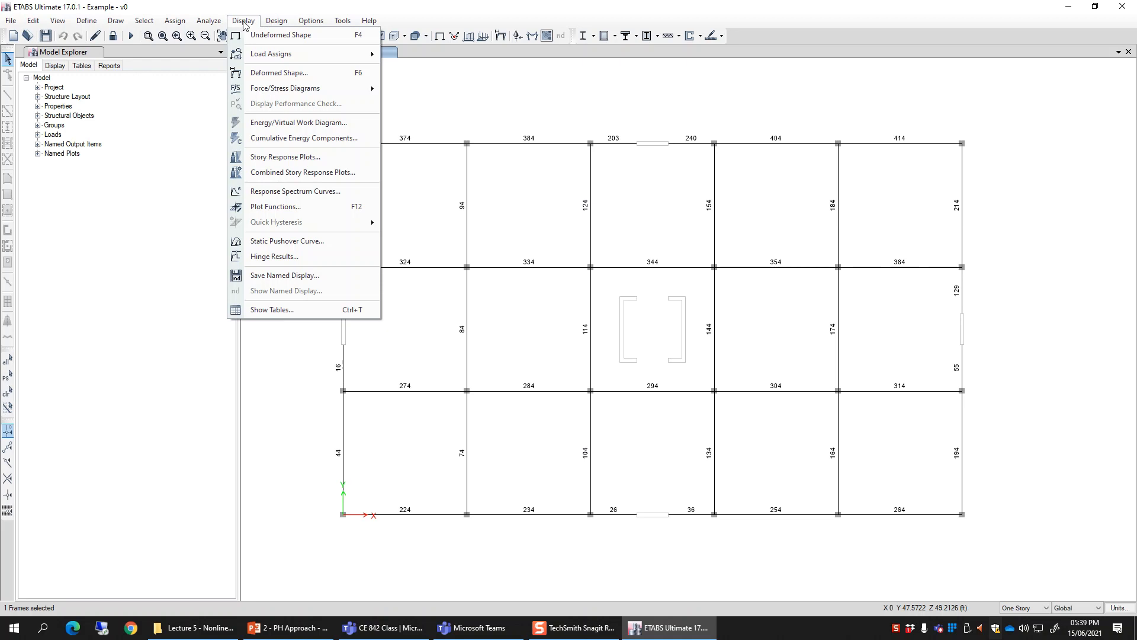
{"action": "left_click", "coordinate": [249, 25]}
{"action": "left_click", "coordinate": [248, 26]}
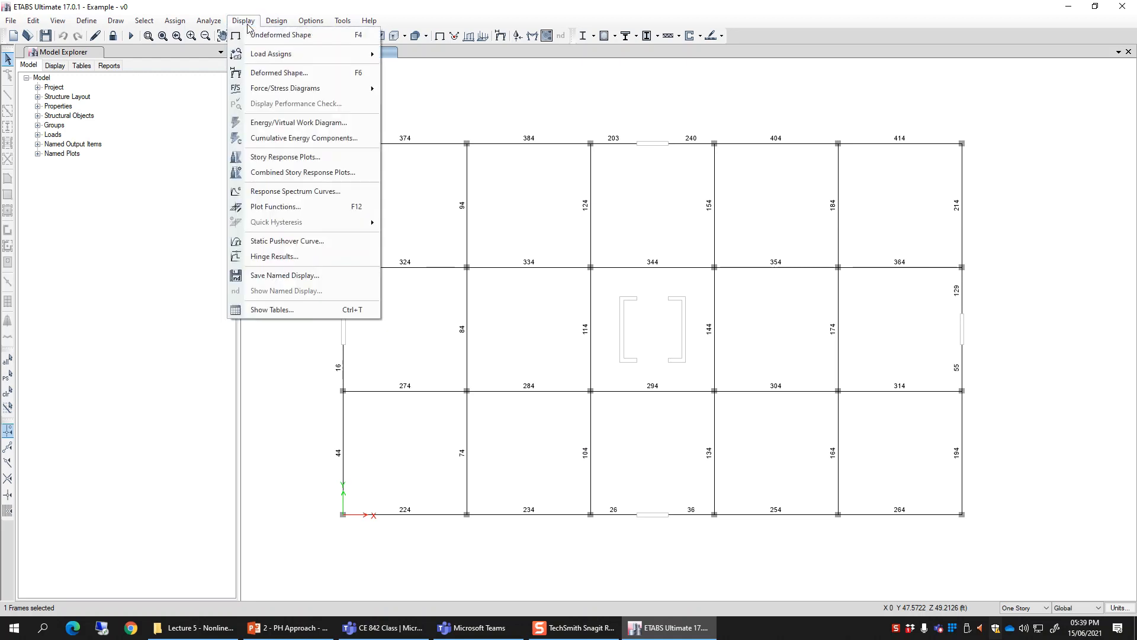
{"action": "left_click", "coordinate": [370, 140]}
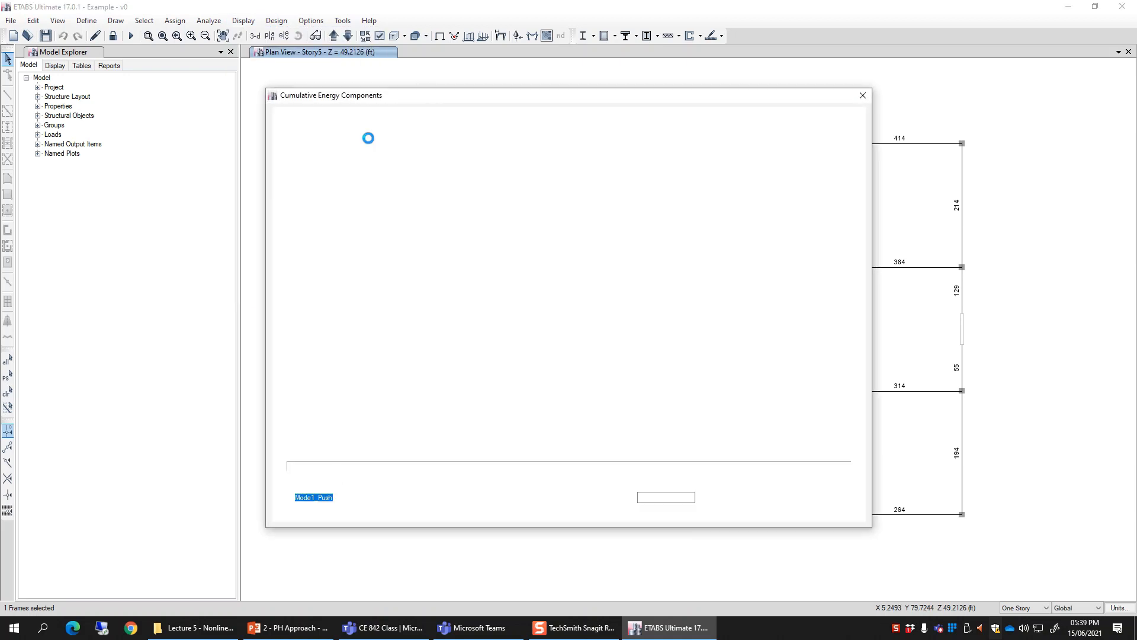
{"action": "left_click_drag", "start_coordinate": [445, 105], "coordinate": [416, 68]}
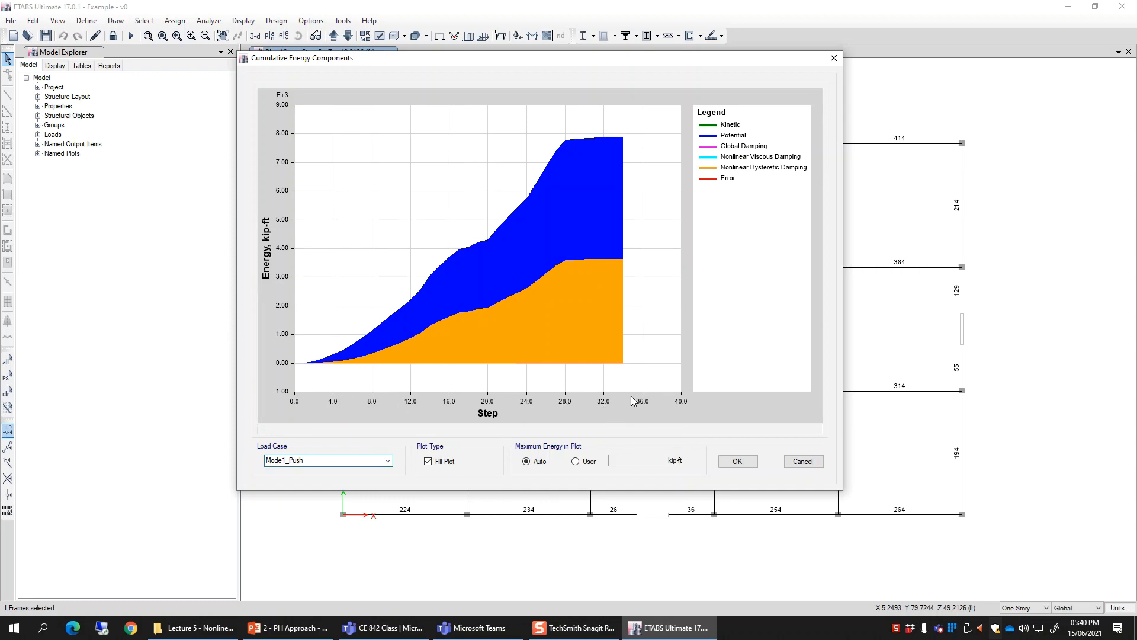
Switch the energy plot to the Northridge Ground Motion-1 load case and examine the energy components over time
{"action": "left_click", "coordinate": [388, 462]}
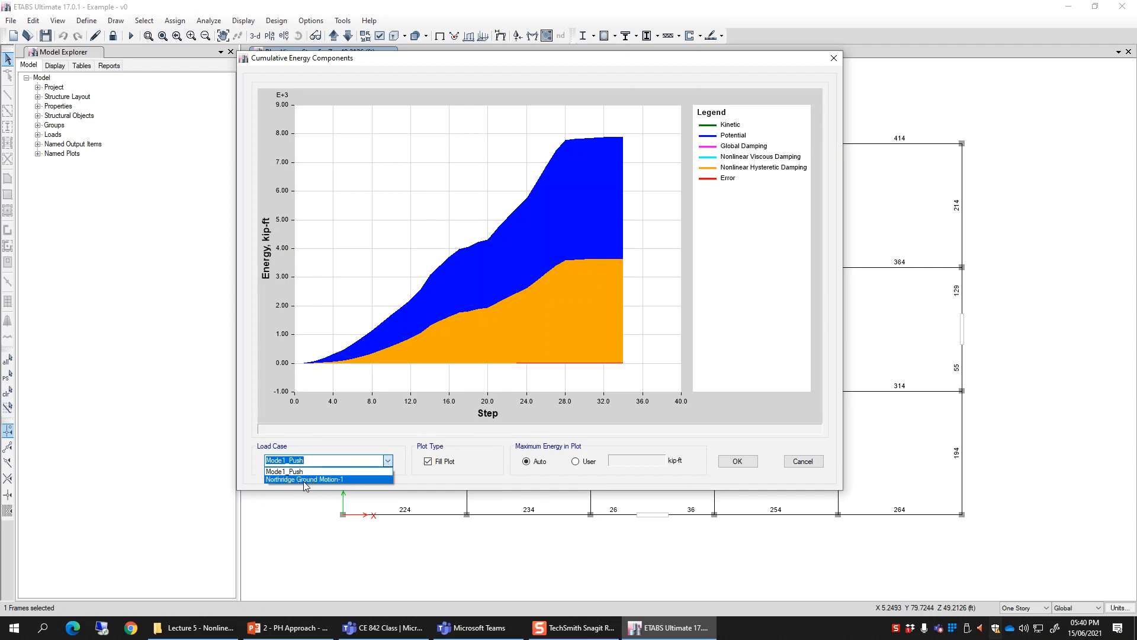
{"action": "left_click", "coordinate": [340, 479]}
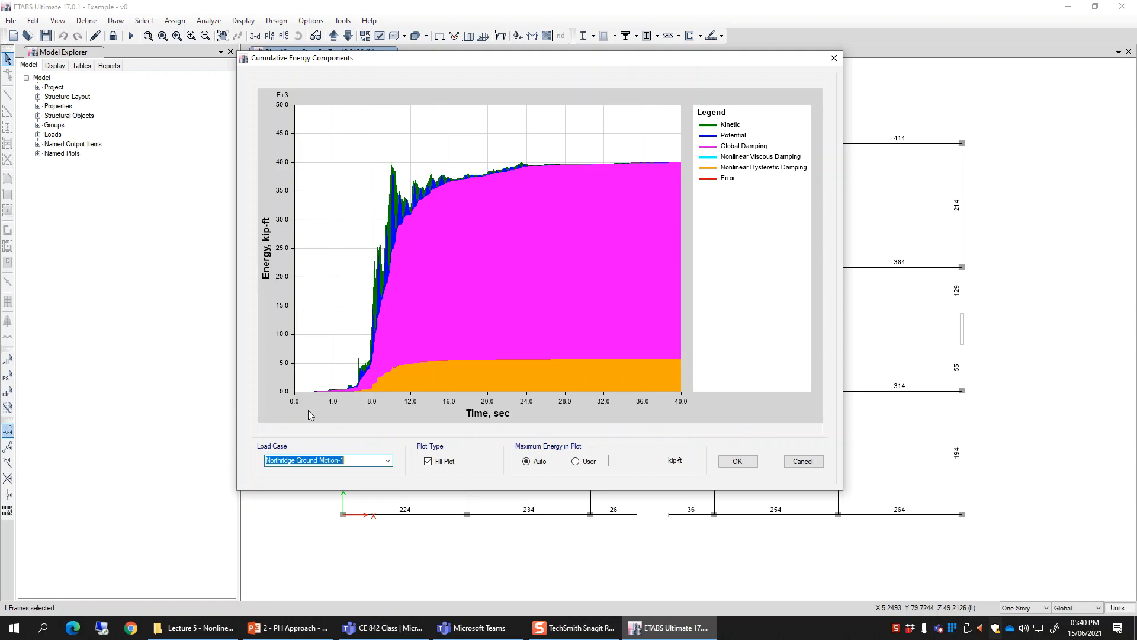
{"action": "mouse_move", "coordinate": [348, 388]}
{"action": "mouse_move", "coordinate": [369, 393]}
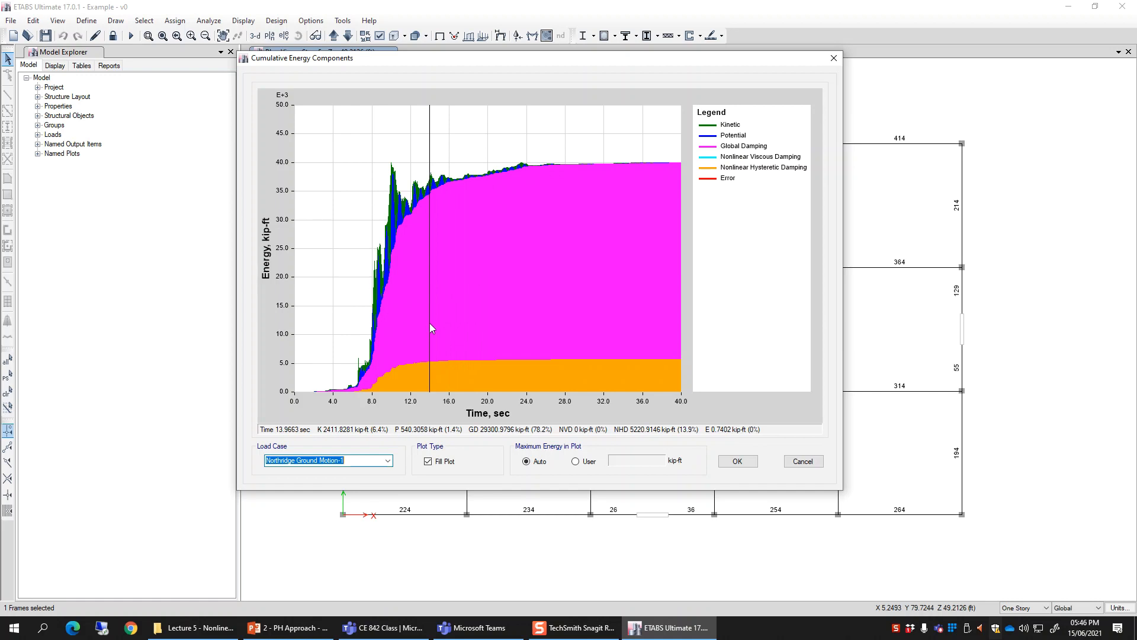
Return the energy plot to the Mode1_Push load case and examine the potential and nonlinear hysteretic energy over the steps
{"action": "left_click", "coordinate": [385, 463]}
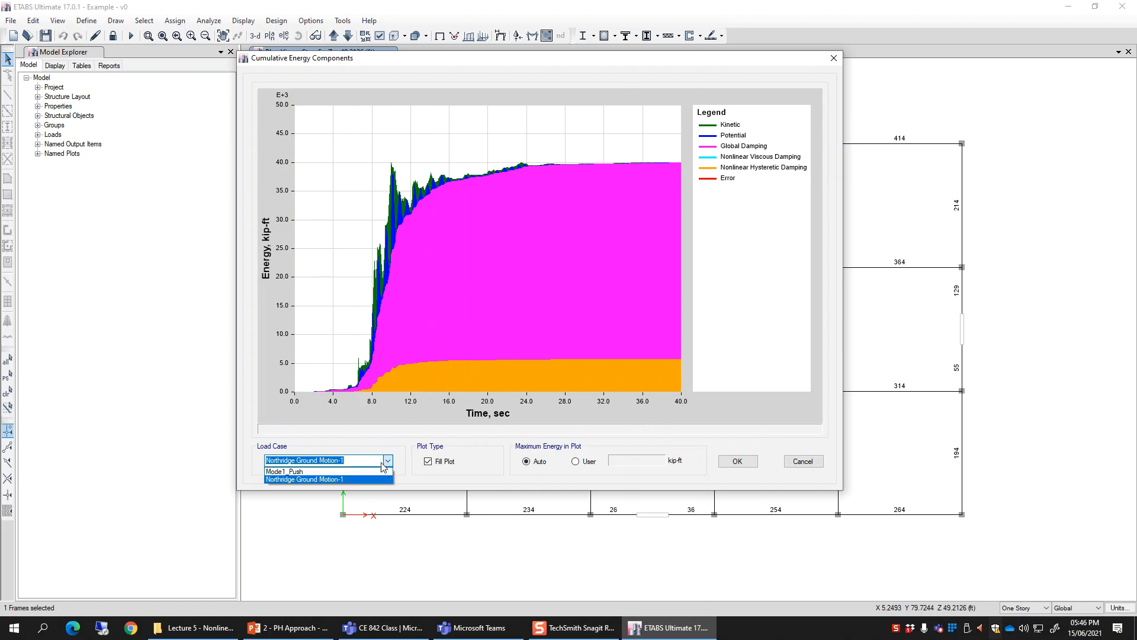
{"action": "left_click", "coordinate": [347, 472]}
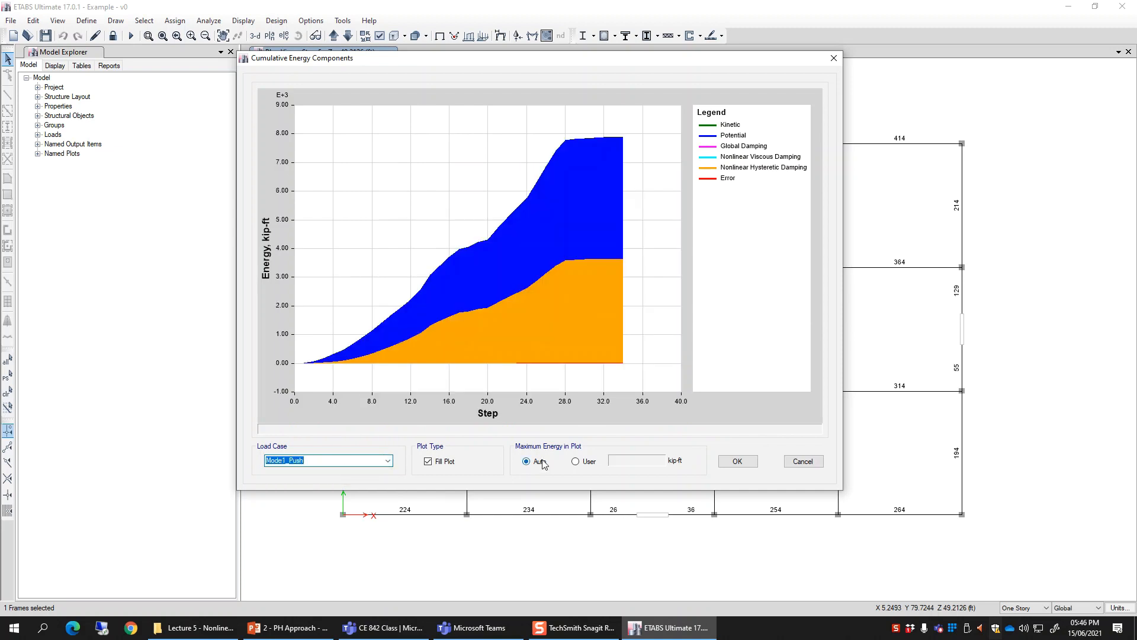
{"action": "mouse_move", "coordinate": [594, 276]}
{"action": "left_click_drag", "start_coordinate": [382, 64], "coordinate": [388, 74]}
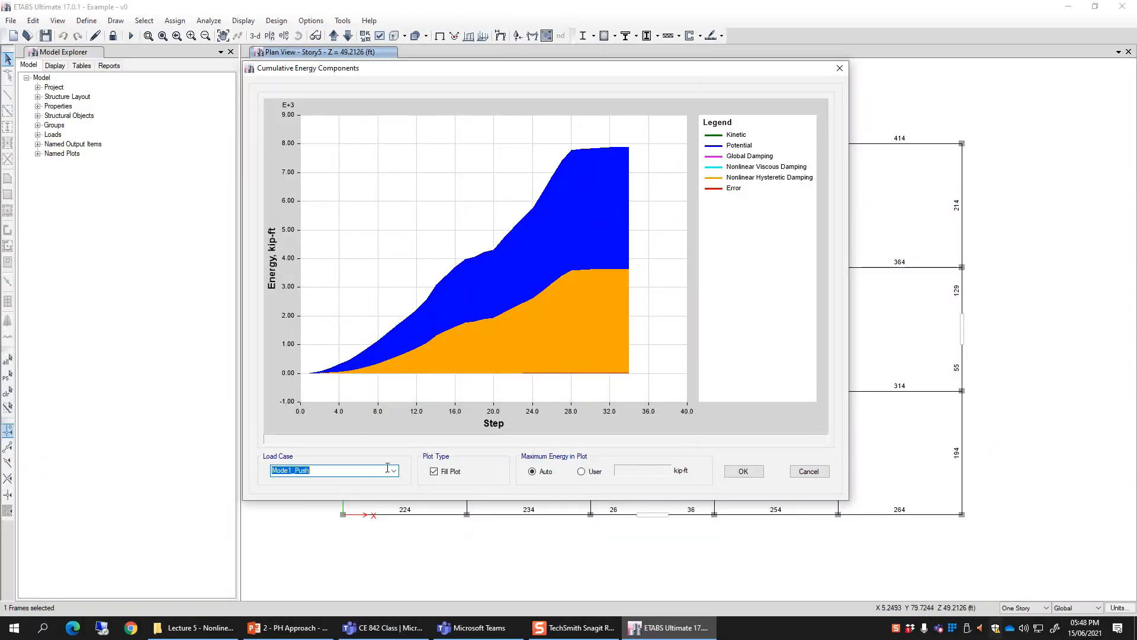
Alternate the energy plot between Northridge Ground Motion-1 and Mode1_Push to compare them, ending on Northridge Ground Motion-1
{"action": "left_click", "coordinate": [393, 471]}
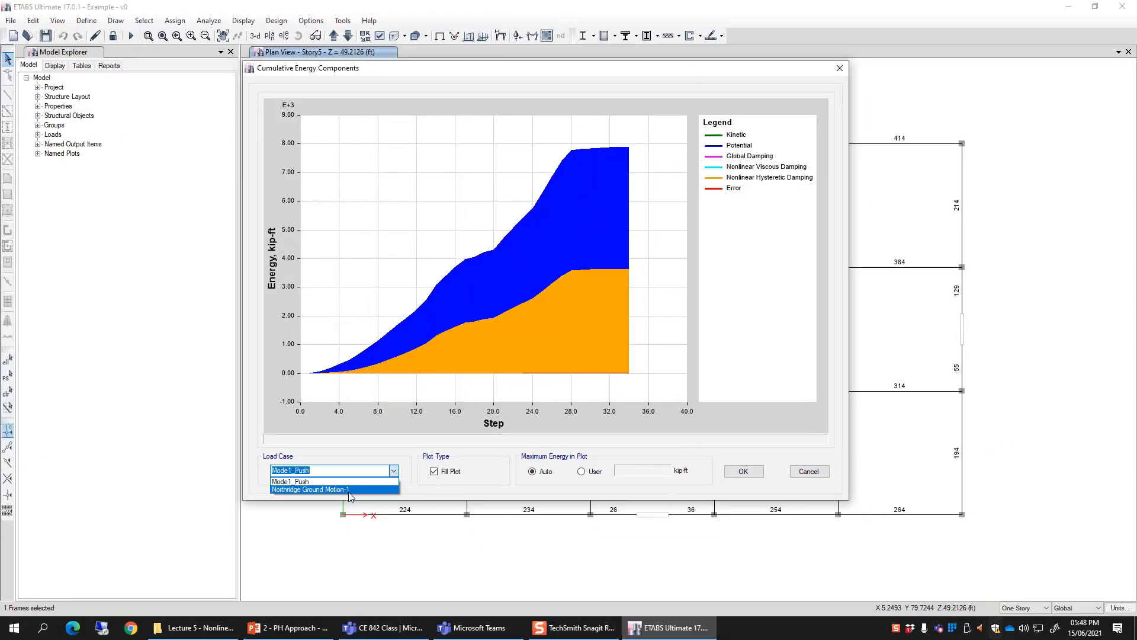
{"action": "left_click", "coordinate": [355, 489]}
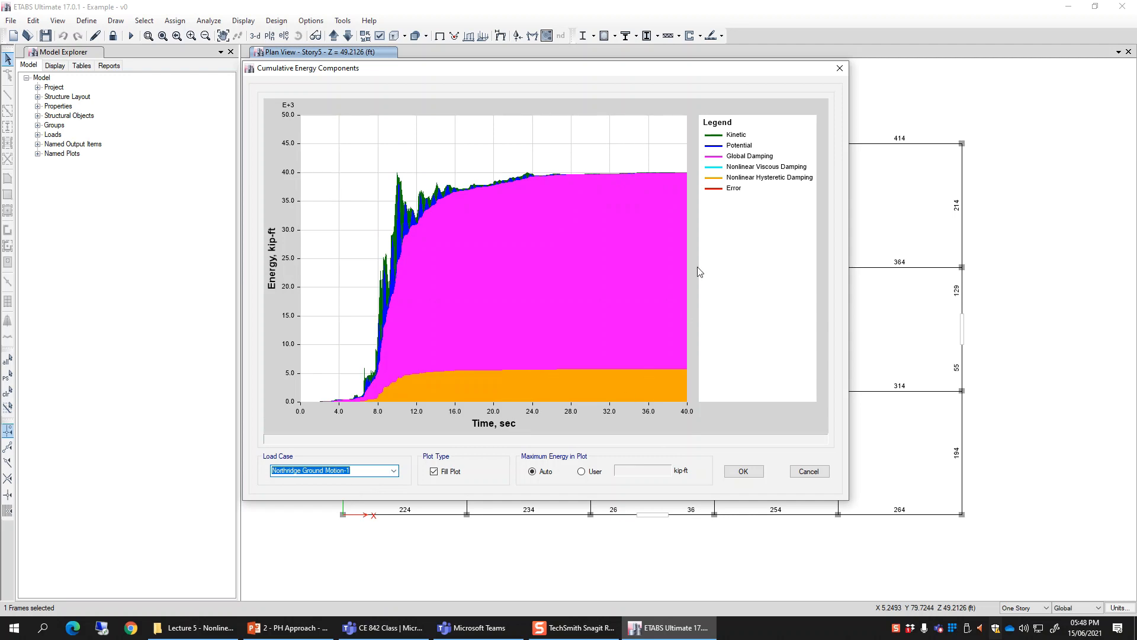
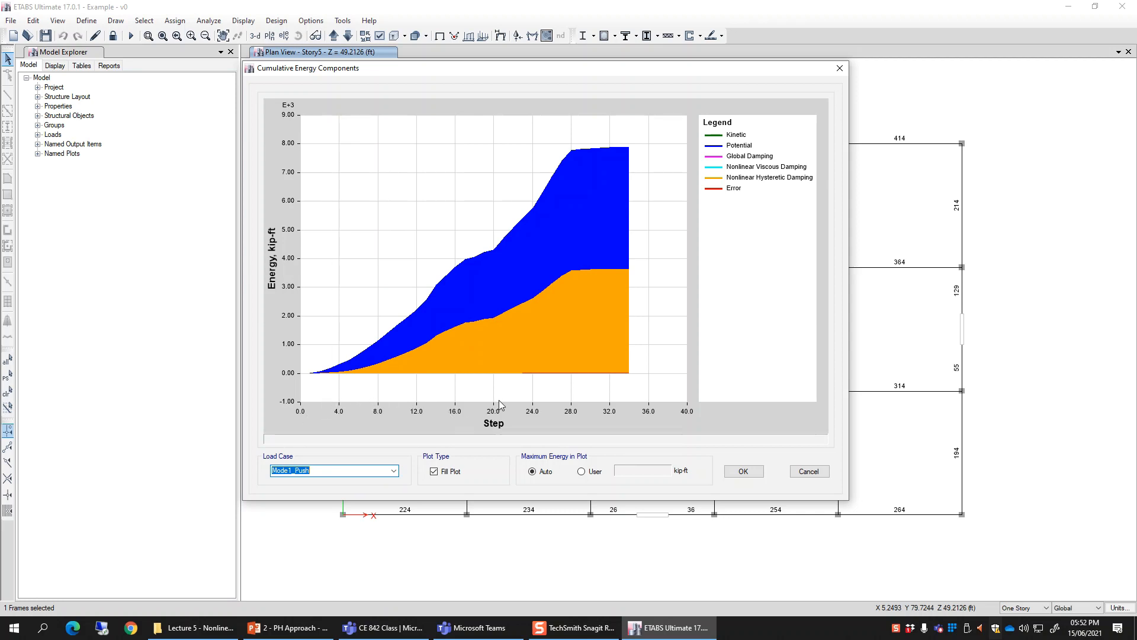
{"action": "left_click", "coordinate": [521, 405]}
{"action": "key", "text": "Down"}
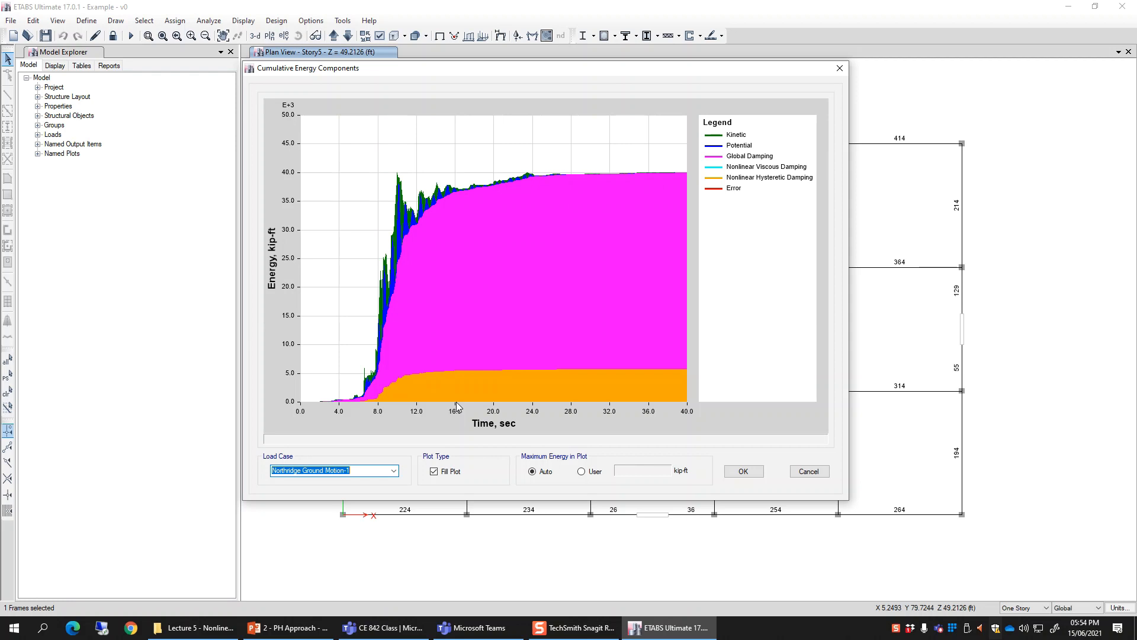
Switch to the 2 - PH Approach presentation in PowerPoint and go to slide 47 on plastic hinge modeling of RC columns
{"action": "left_click", "coordinate": [299, 629]}
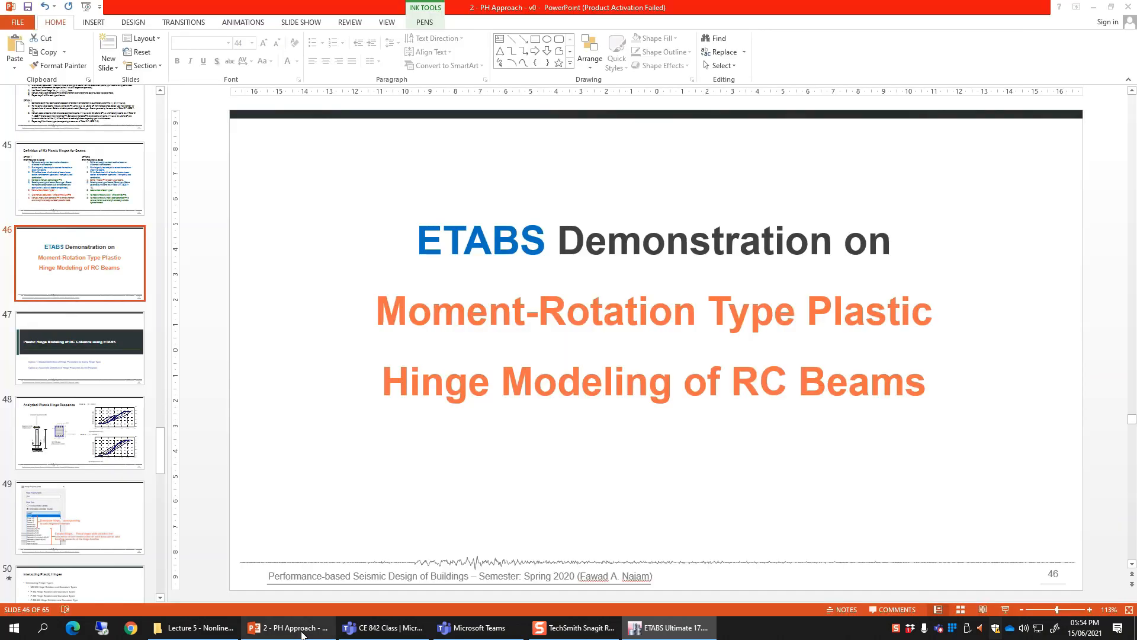
{"action": "left_click", "coordinate": [108, 361]}
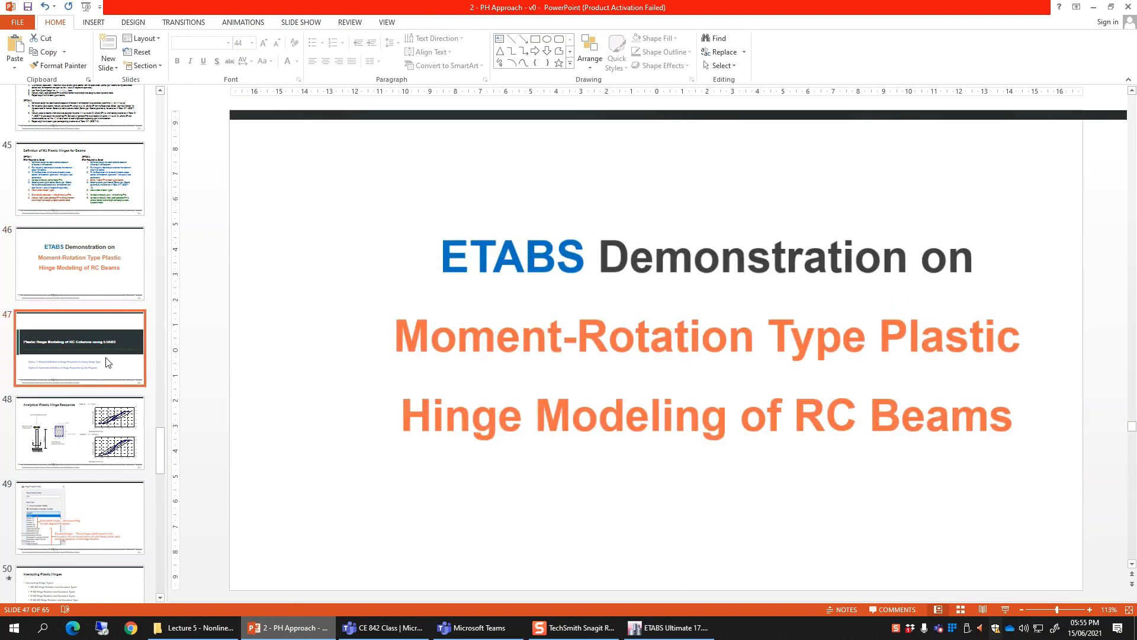